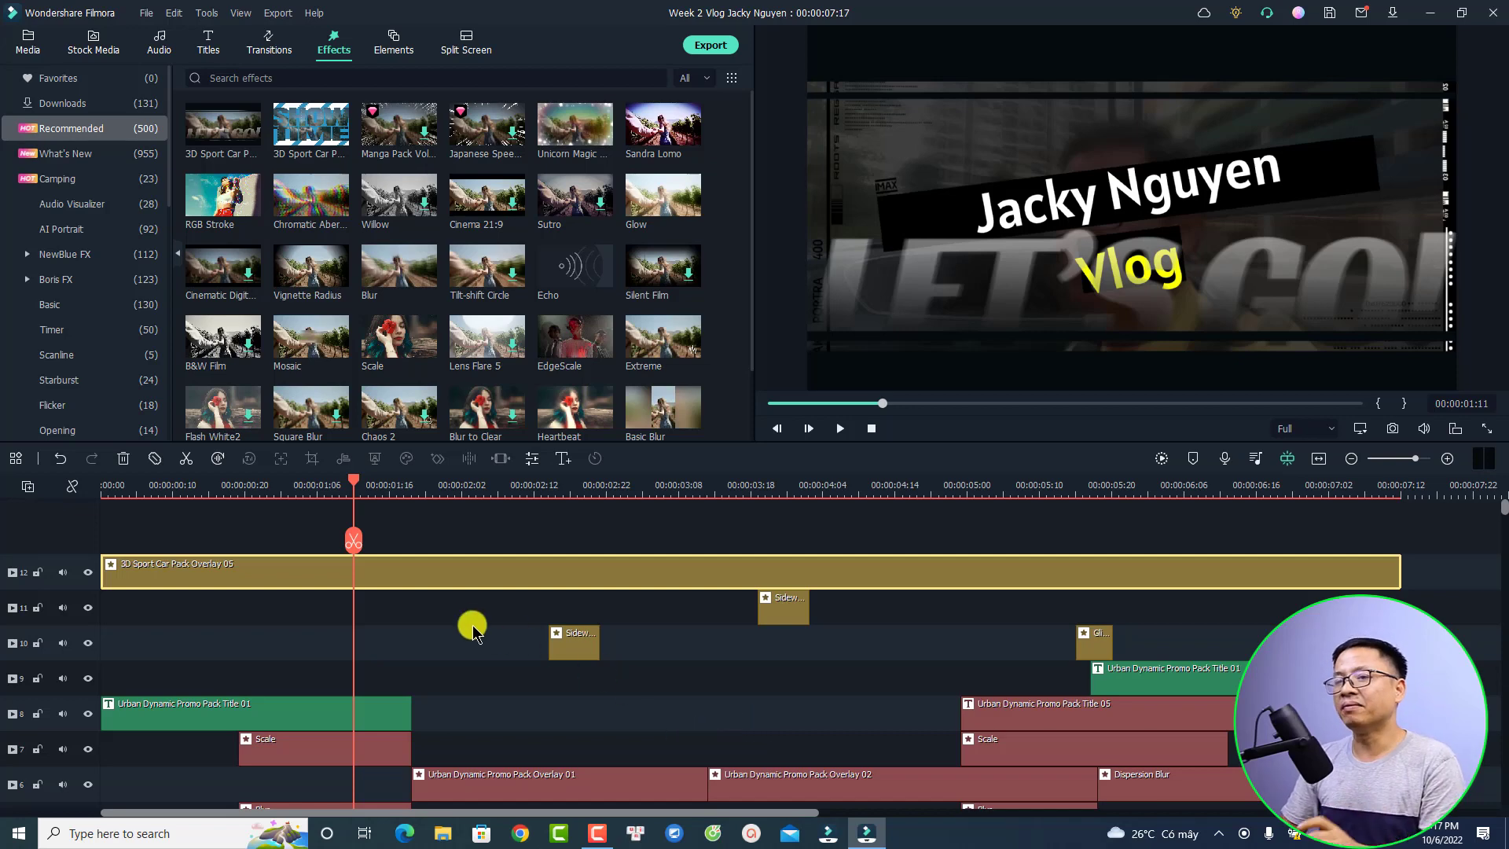
- Play the vlog timeline from its start and pause at about 00:00:04:07 on the mall scene
click(113, 493)
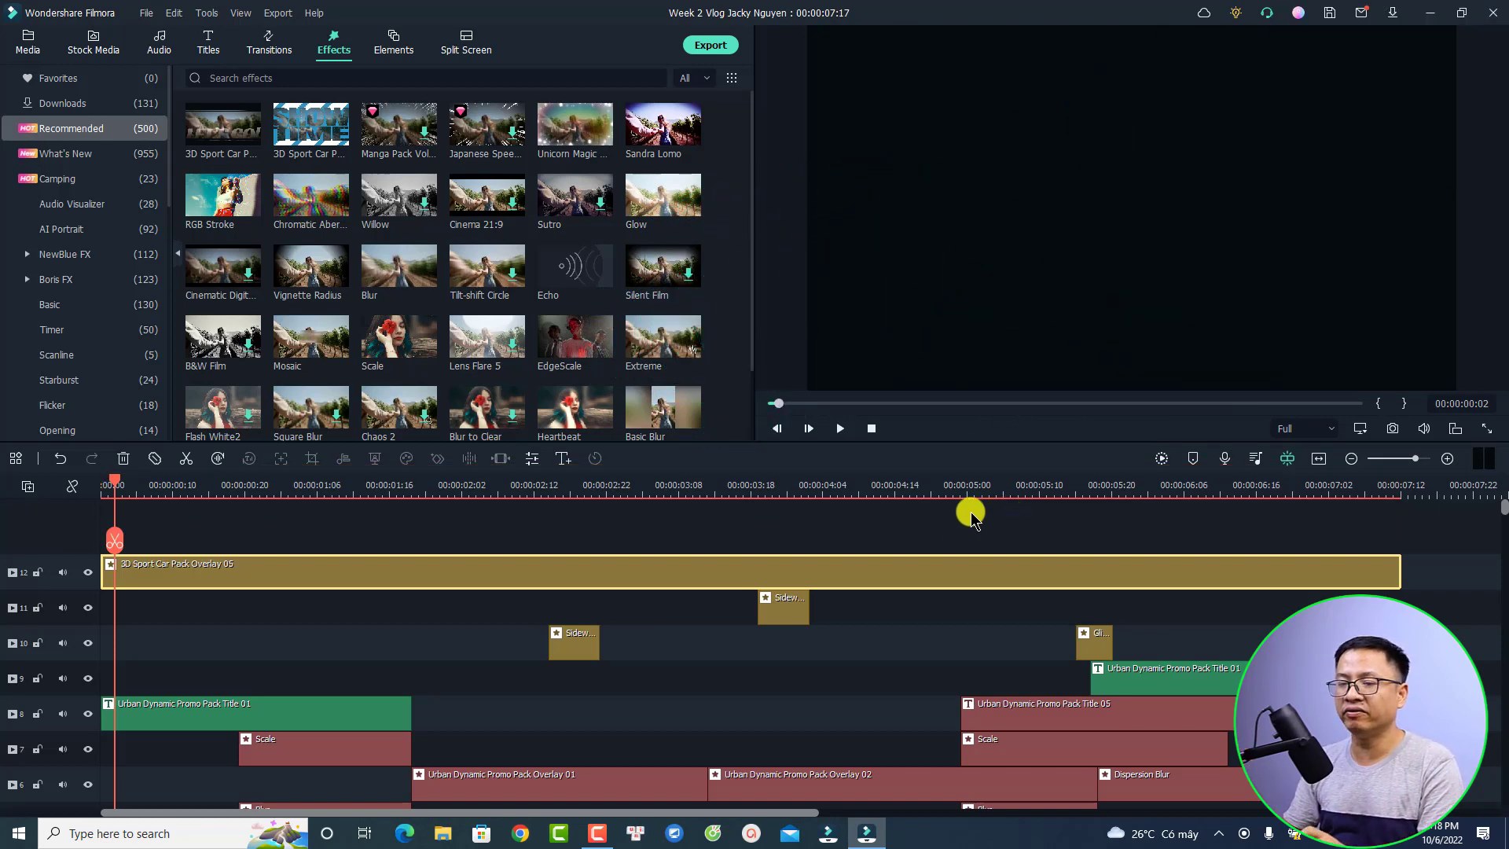
key(space)
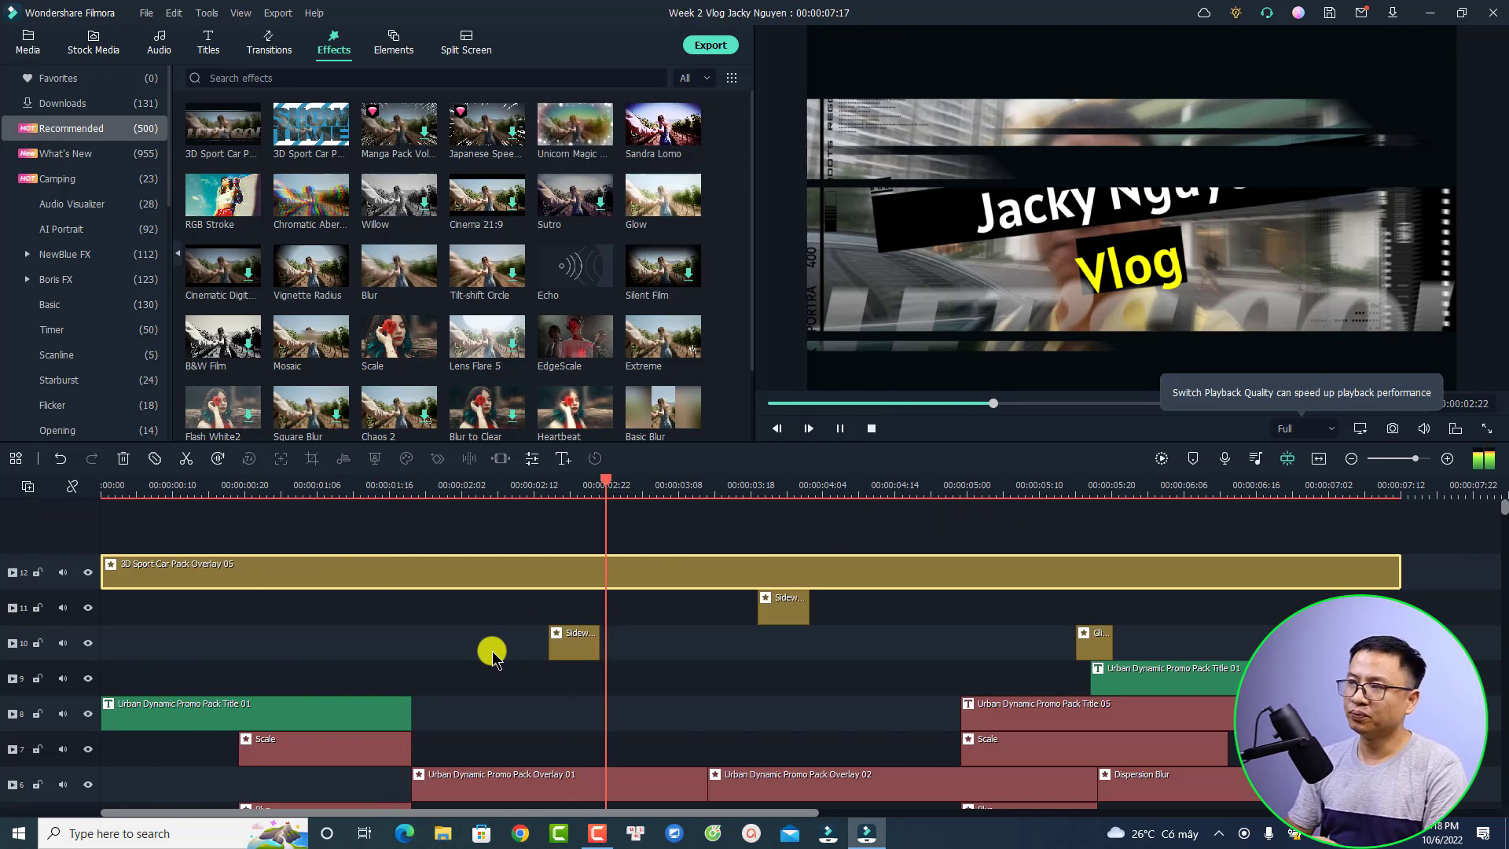
key(space)
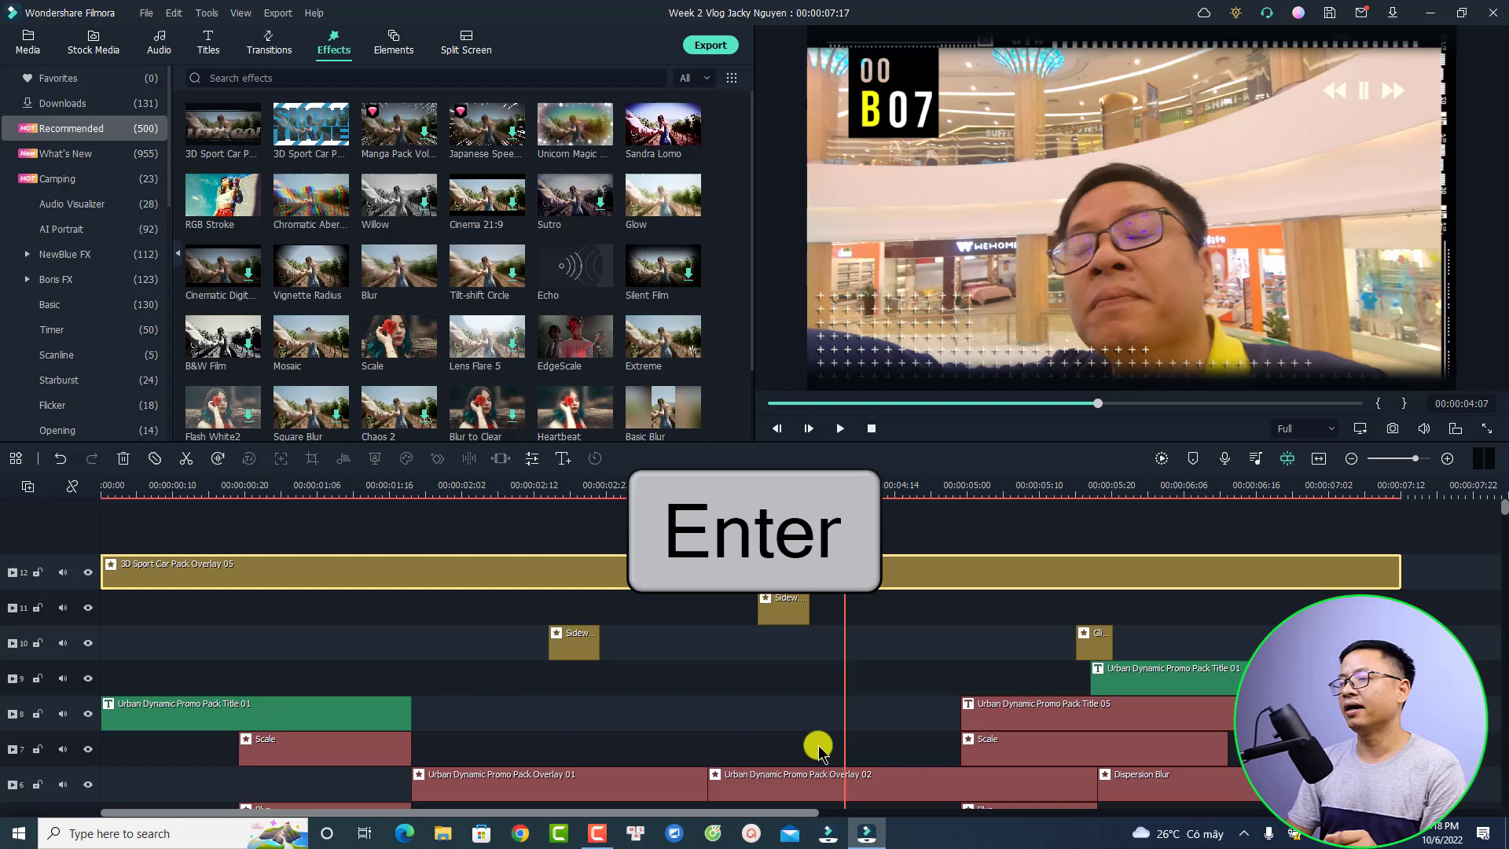
- Render the timeline preview, replay it from the start, pause near 00:00:04:10, then deselect the overlay clip
key(Return)
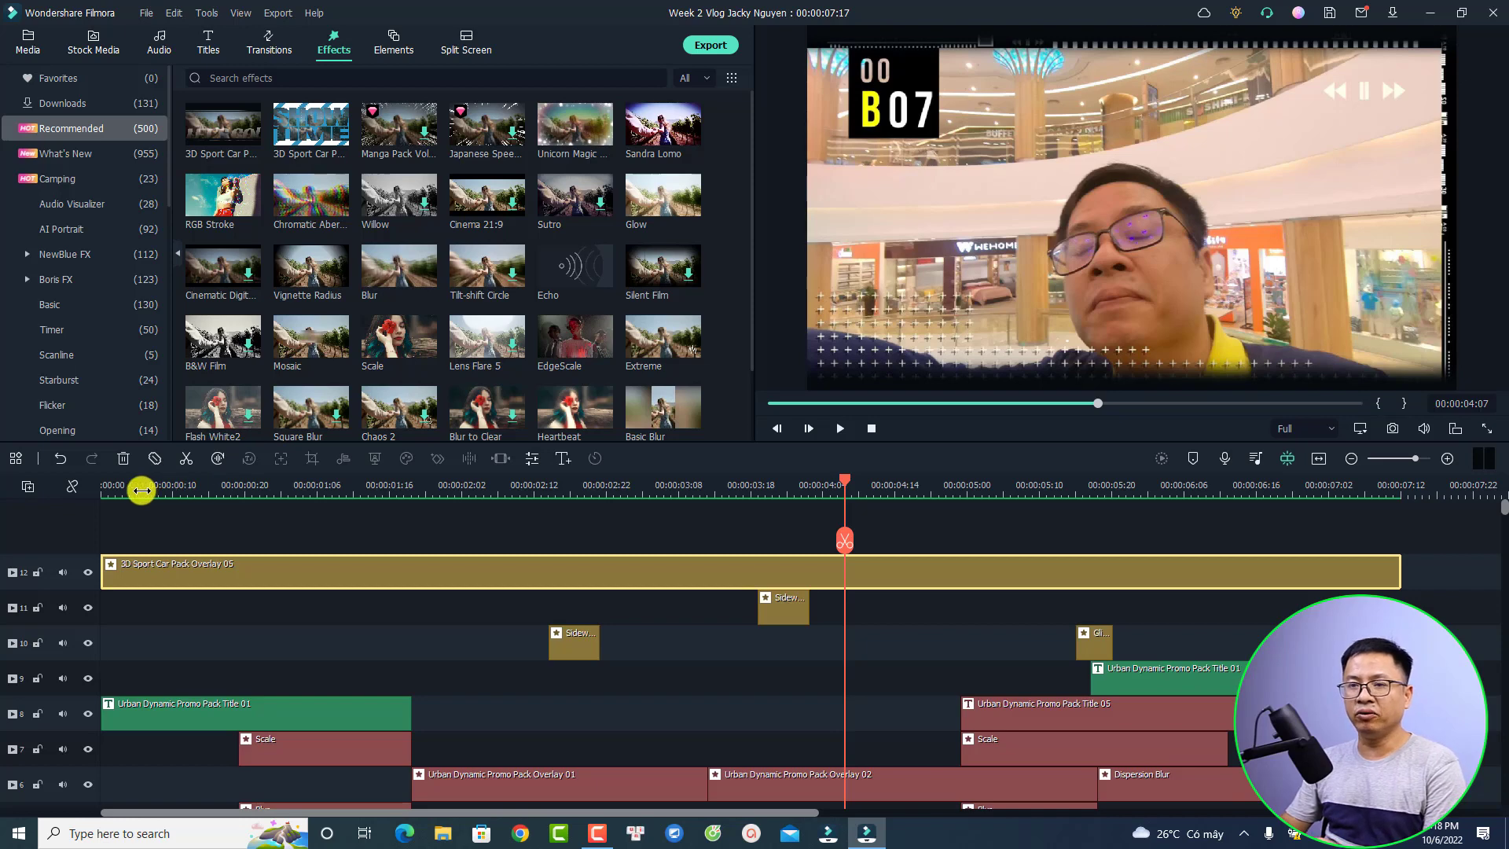
click(145, 492)
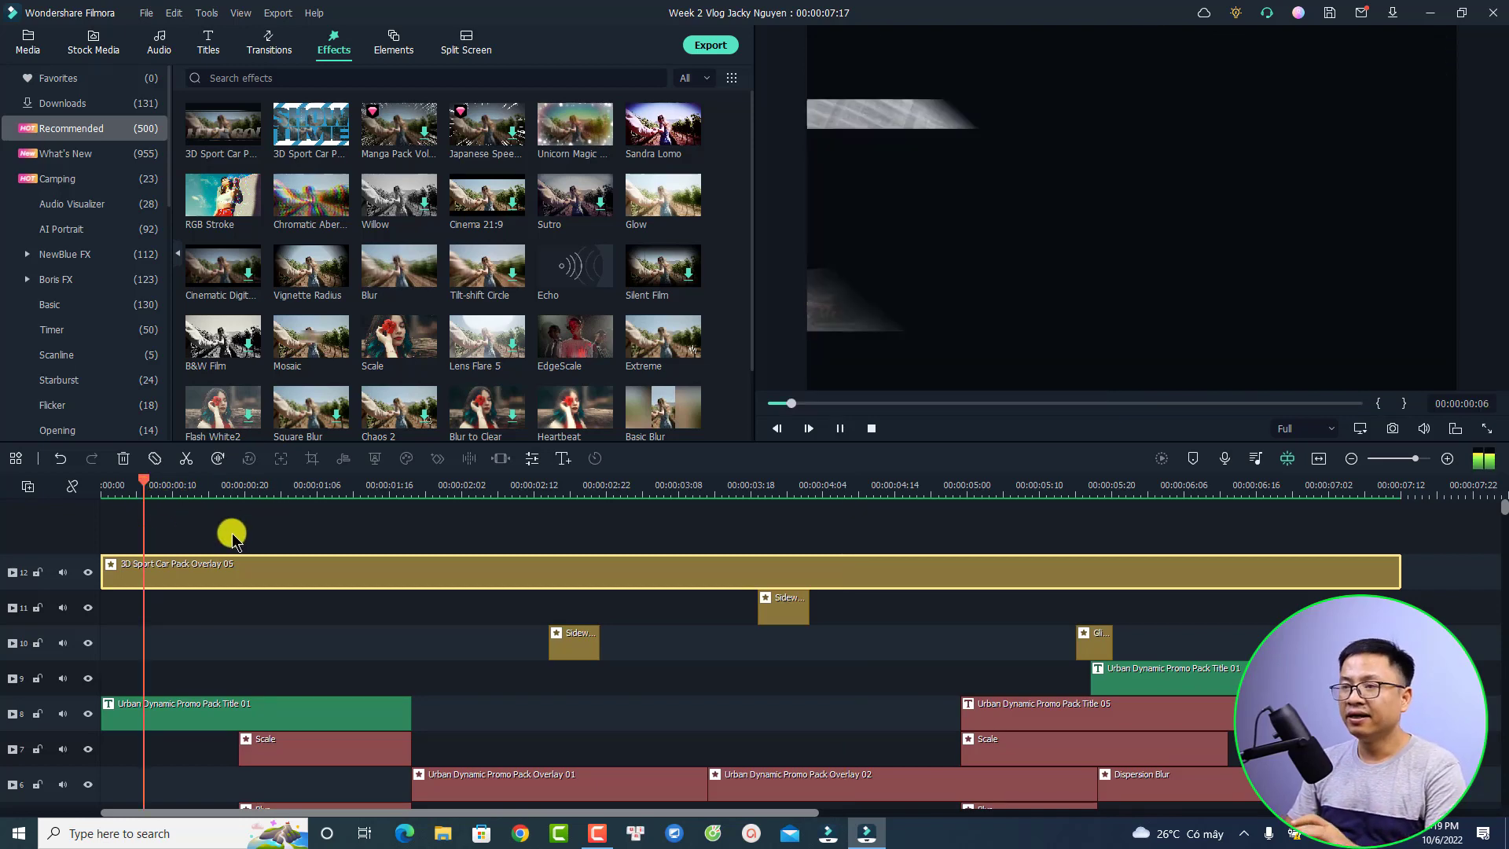
key(space)
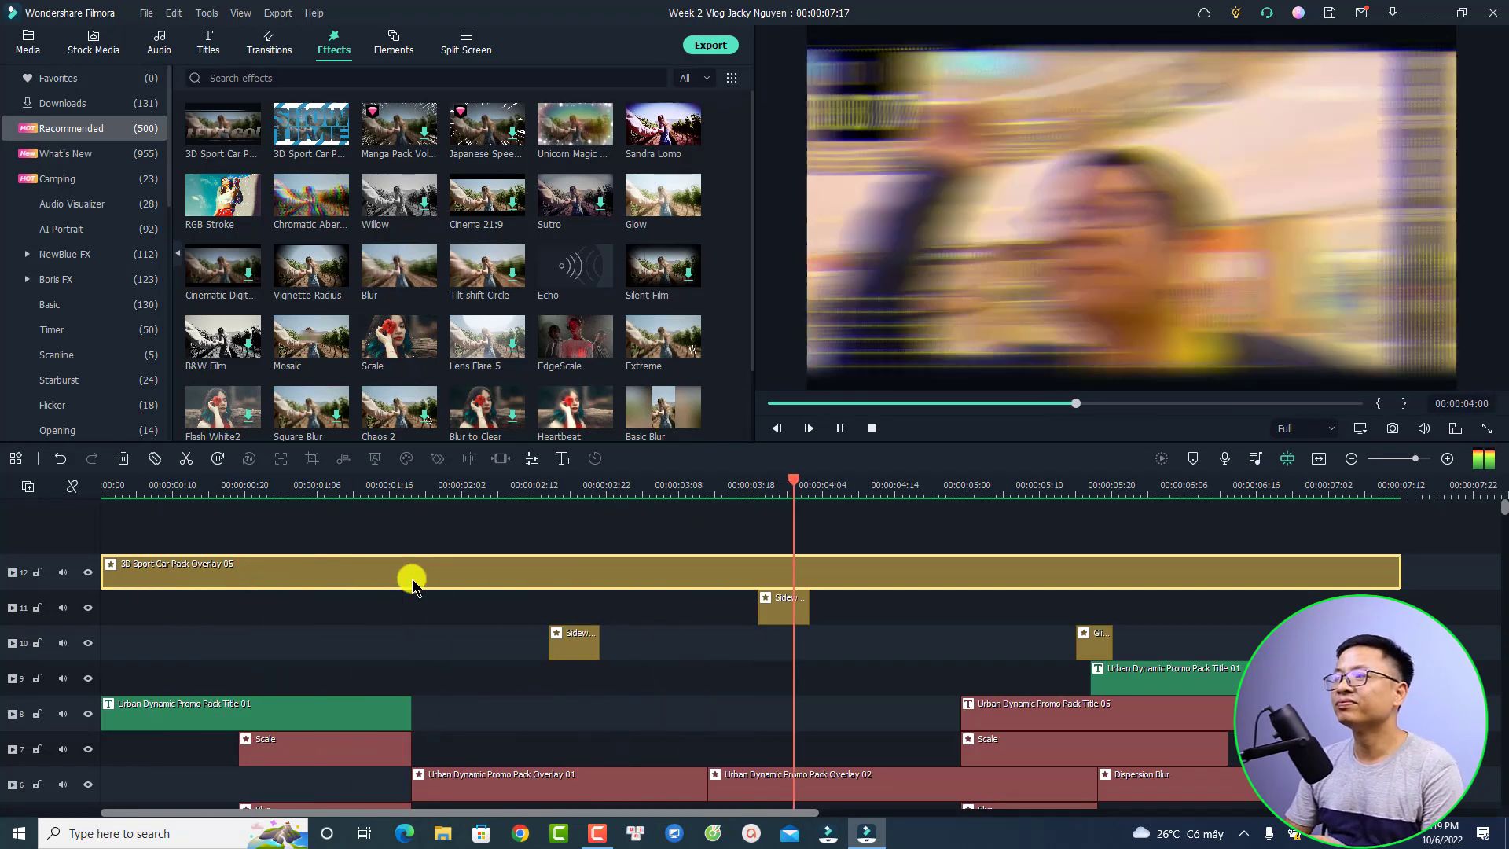
key(space)
click(631, 550)
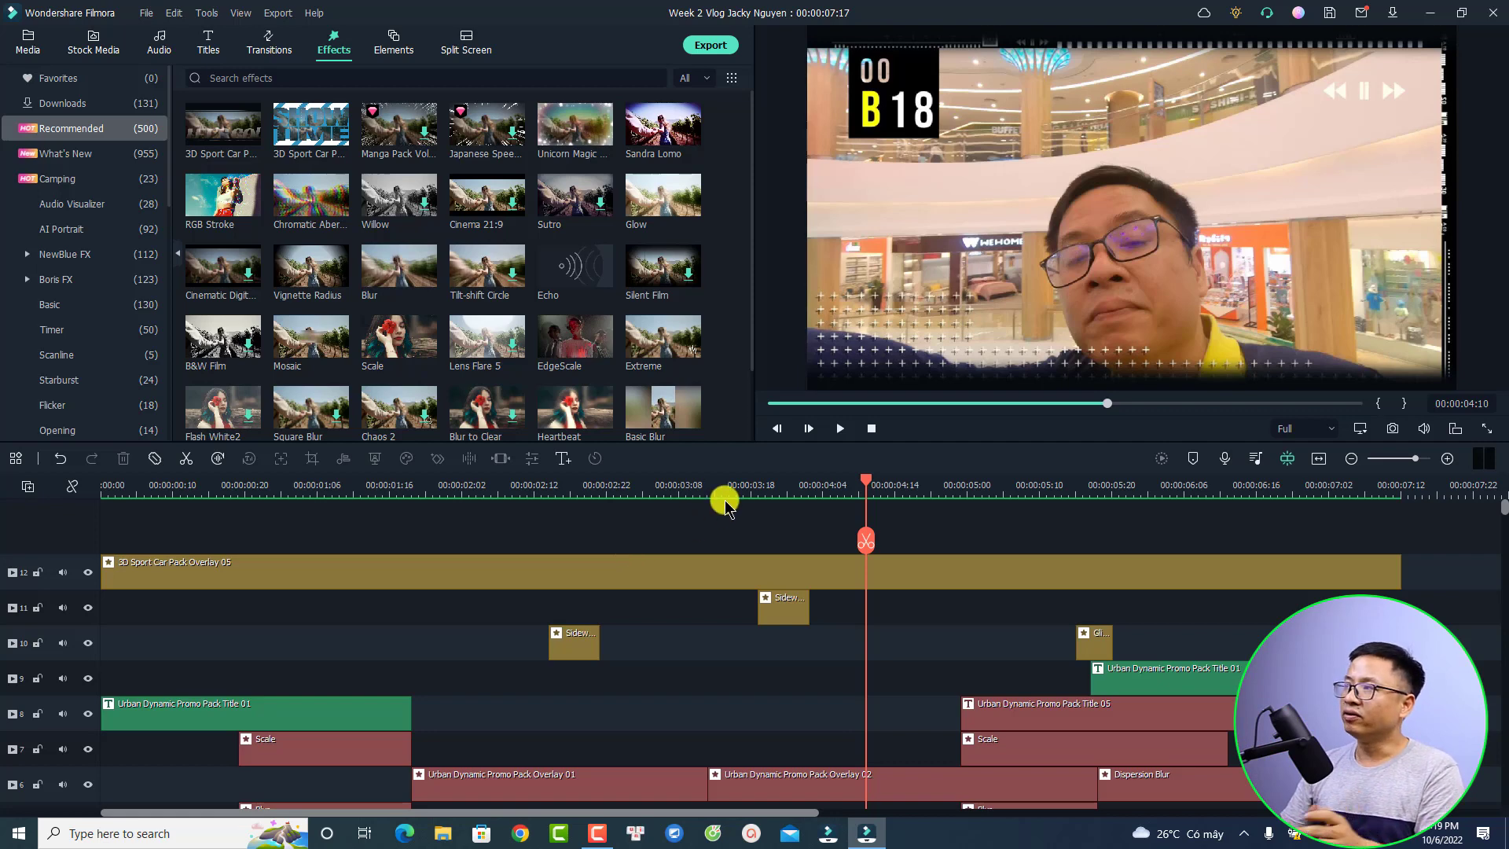
- Save and close the Week 2 vlog project, reopen it from Local Project, and play it
click(1494, 14)
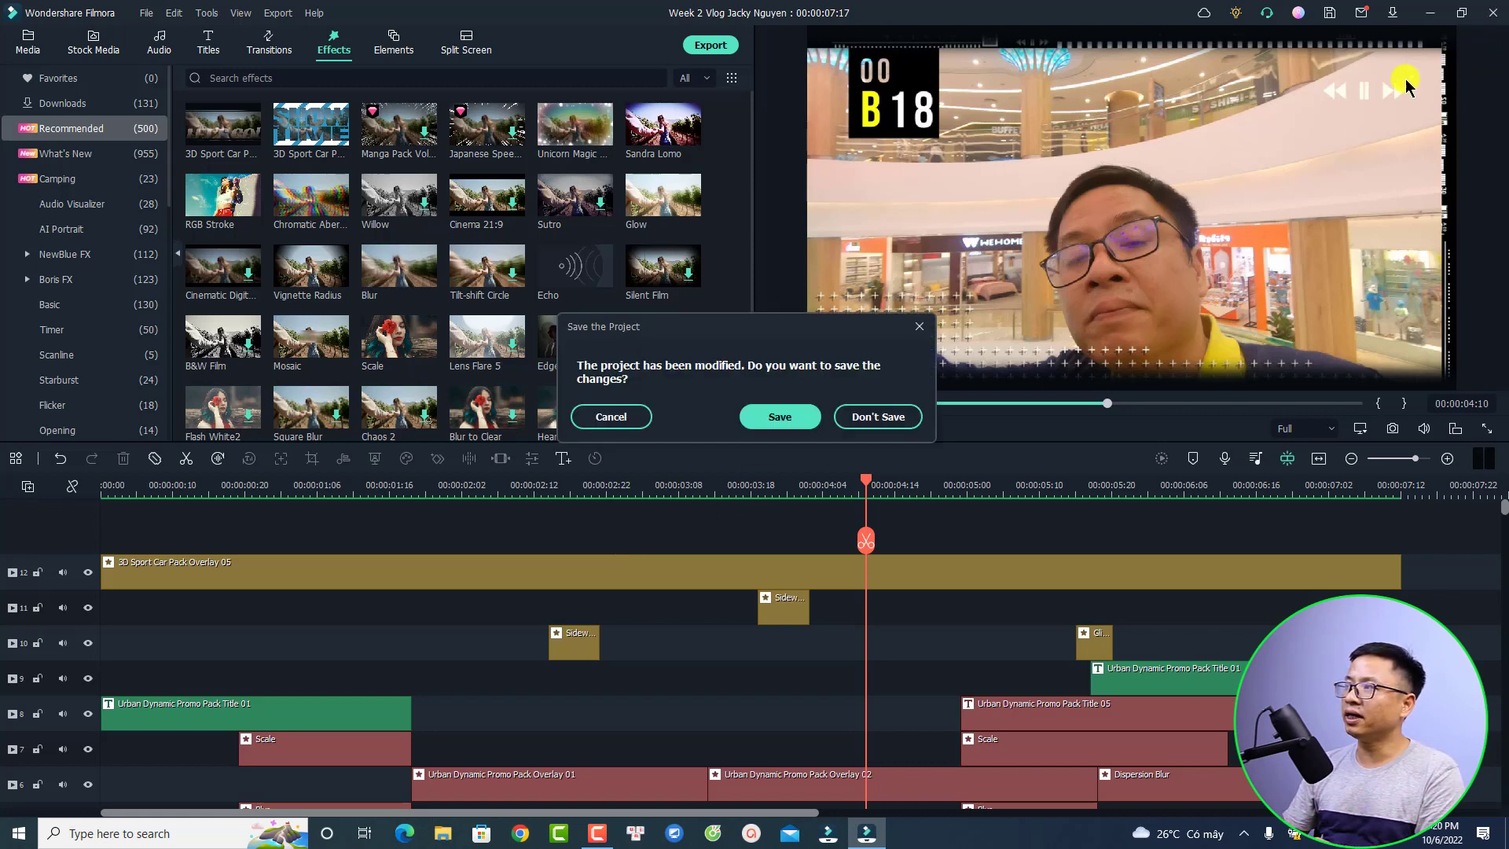
click(774, 417)
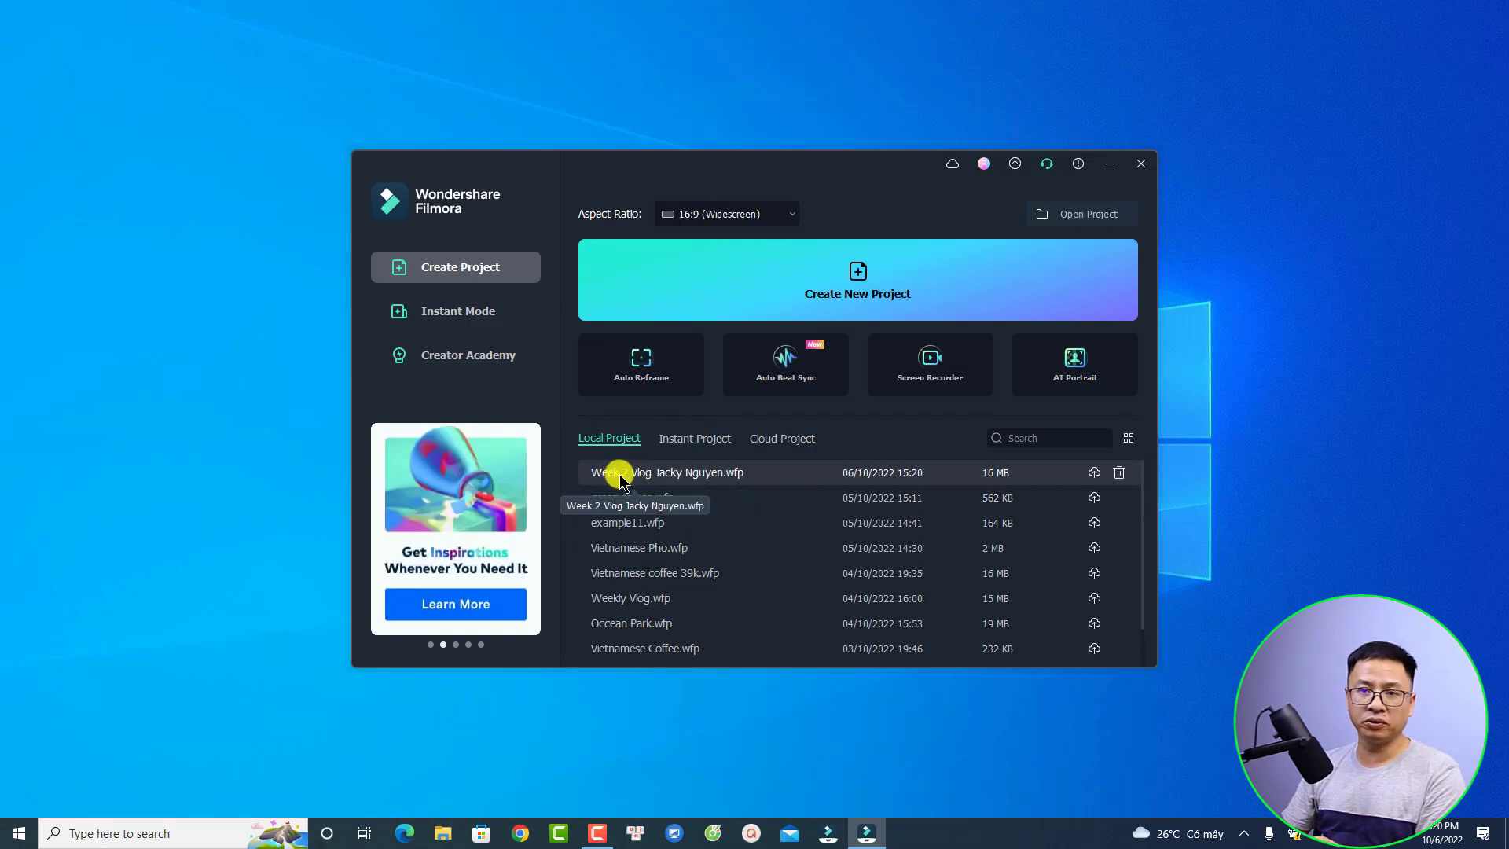
double_click(621, 474)
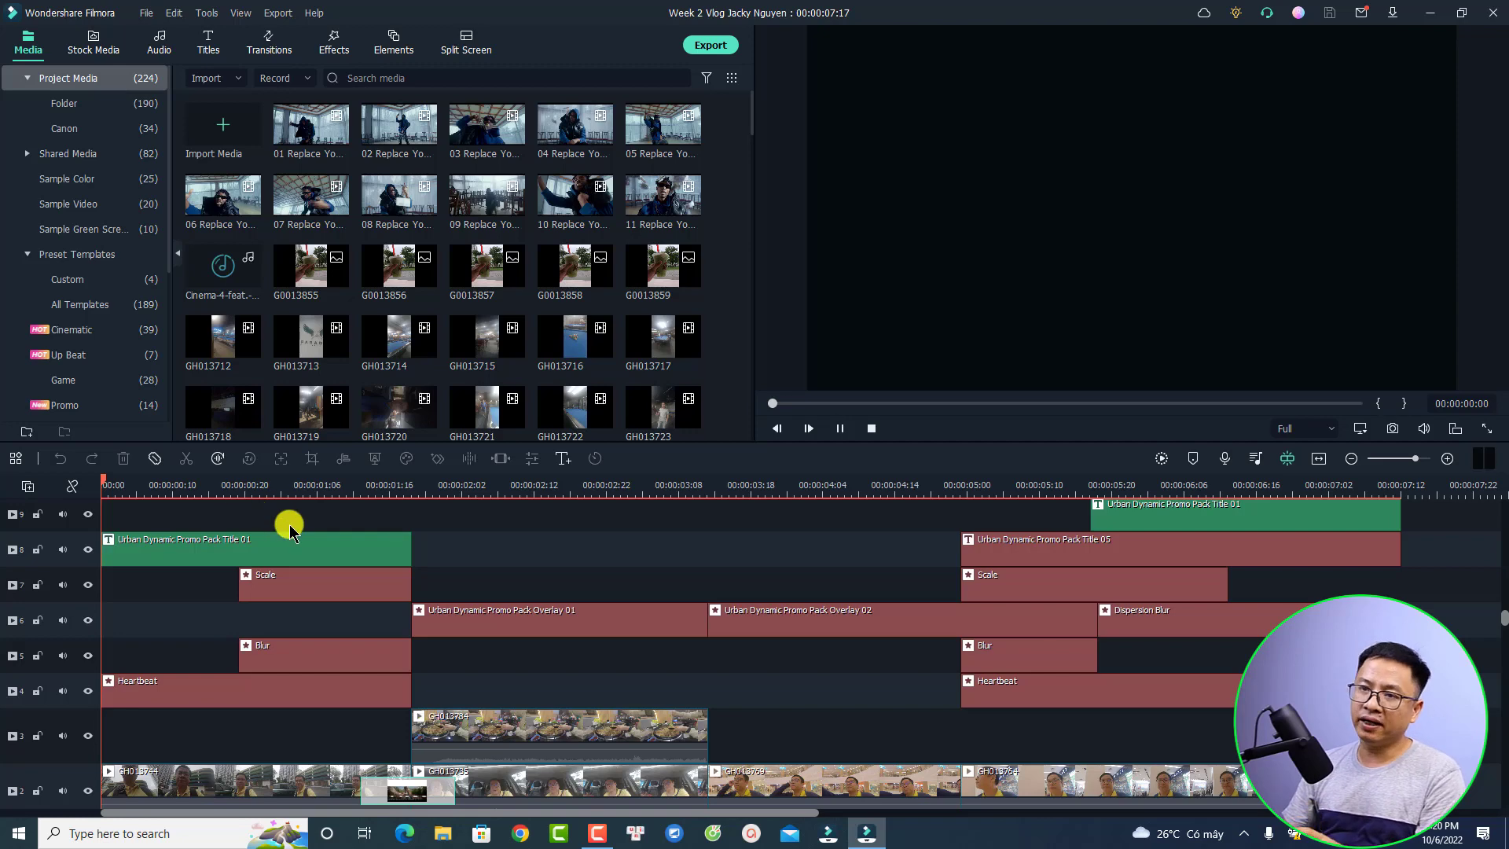
key(space)
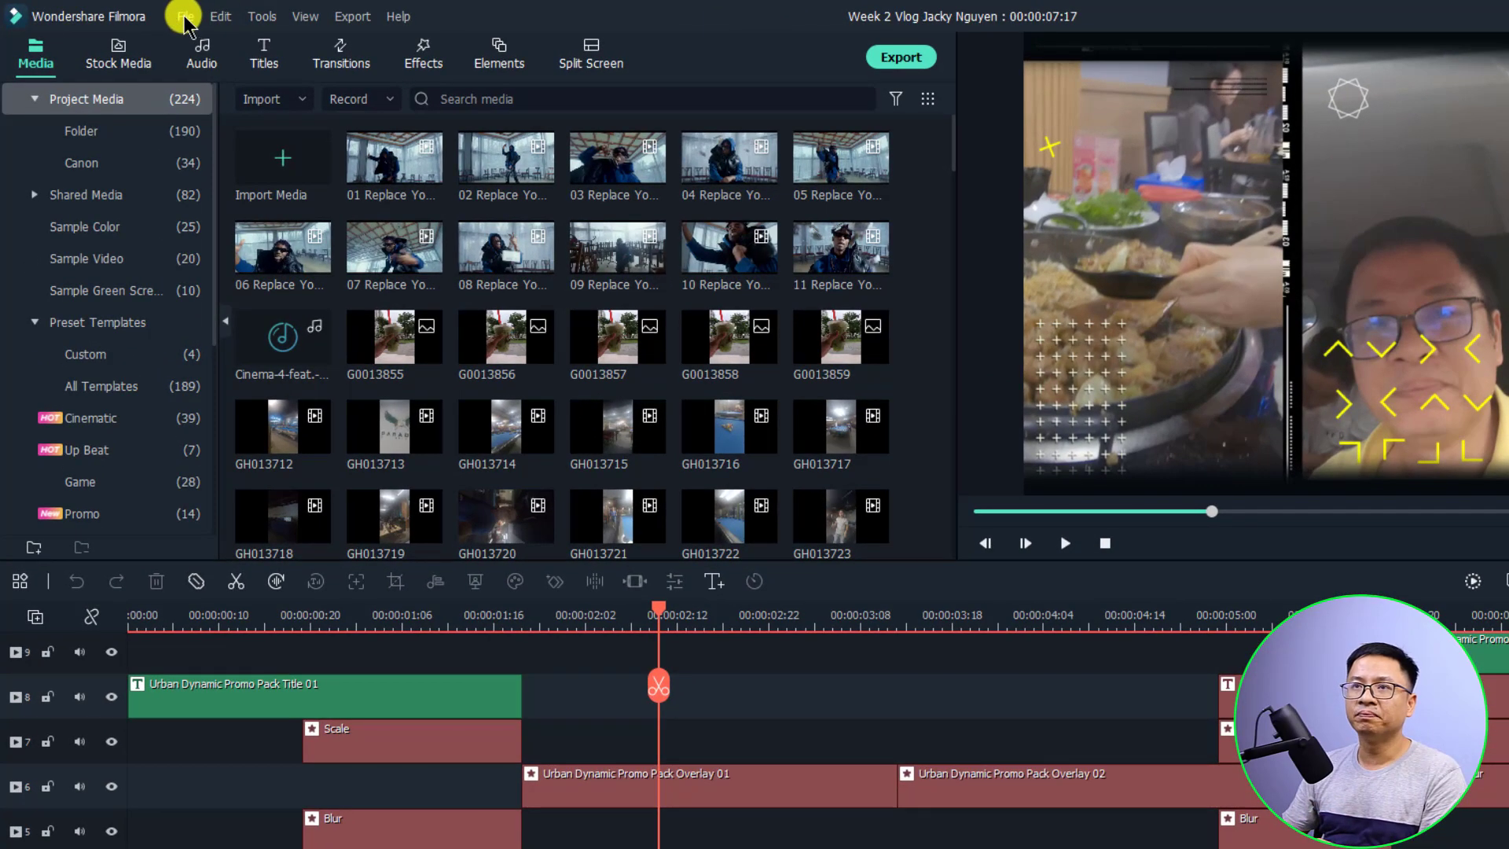
- In Preferences > Performance, turn off 'Automatically delete render files when a project file is closed'
click(186, 19)
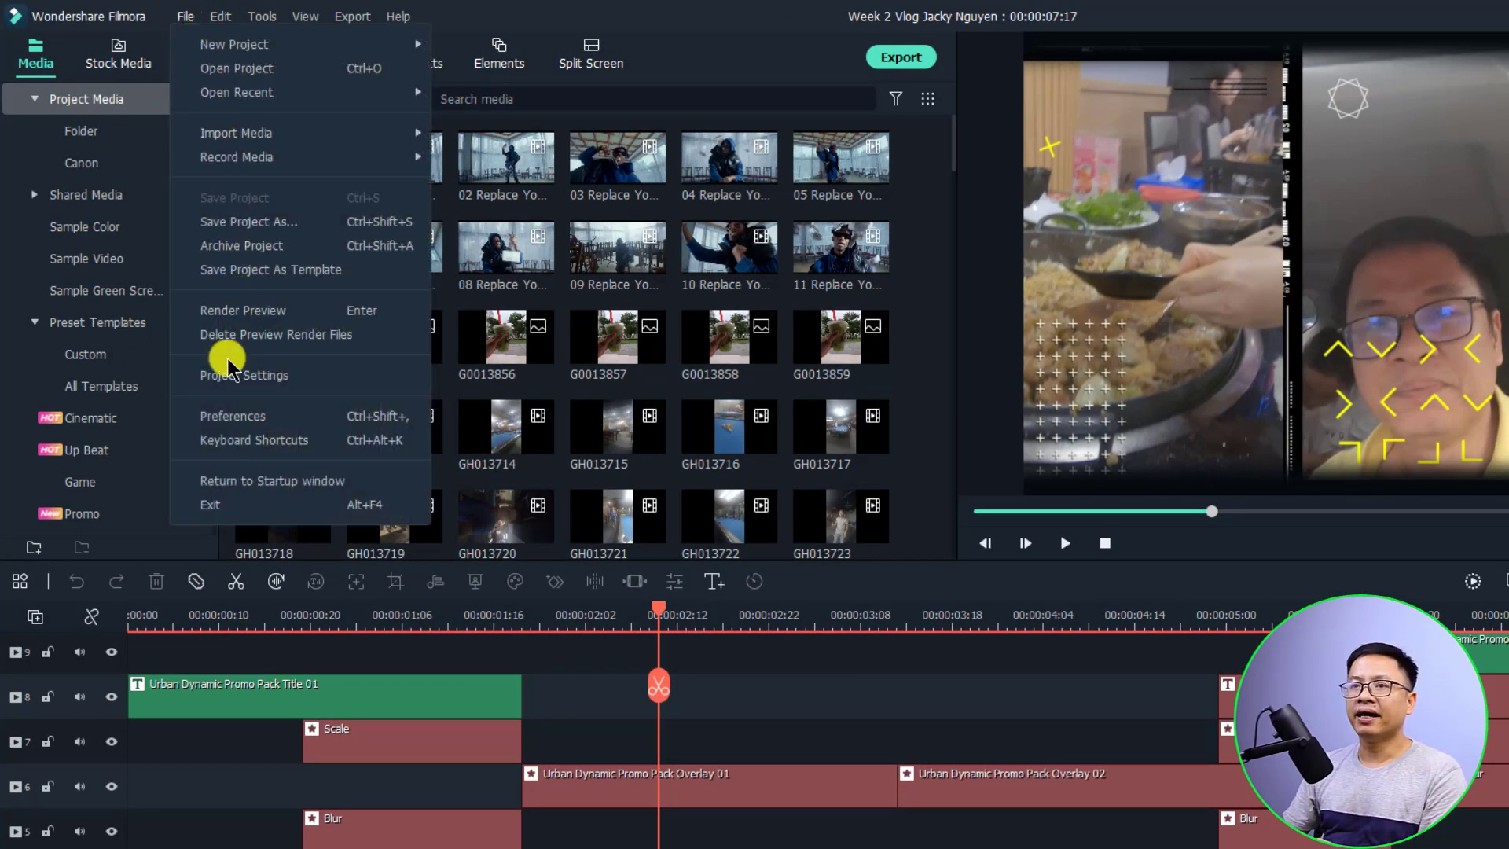
click(213, 418)
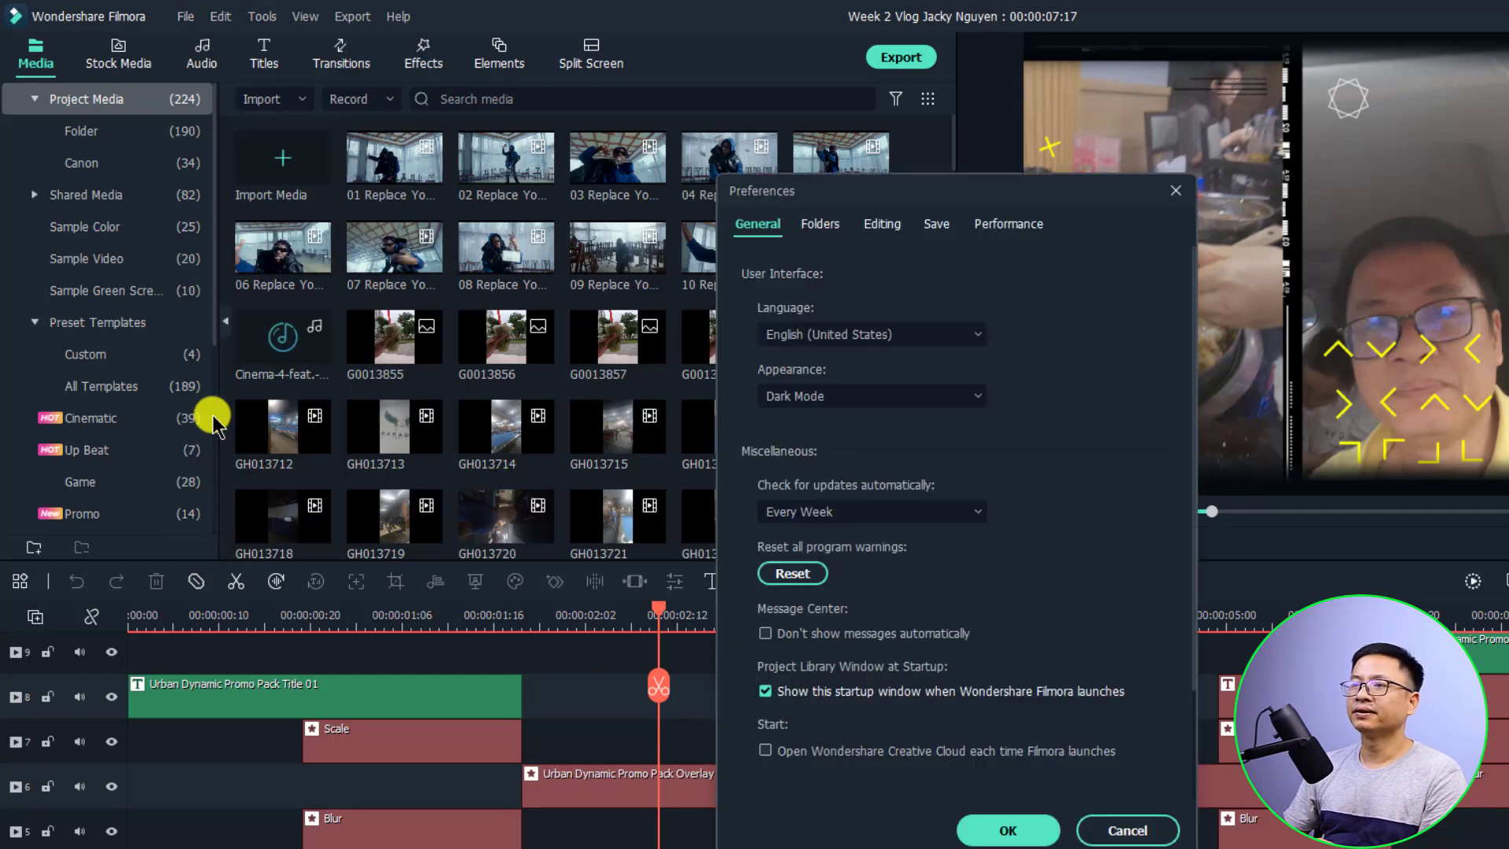
click(1010, 230)
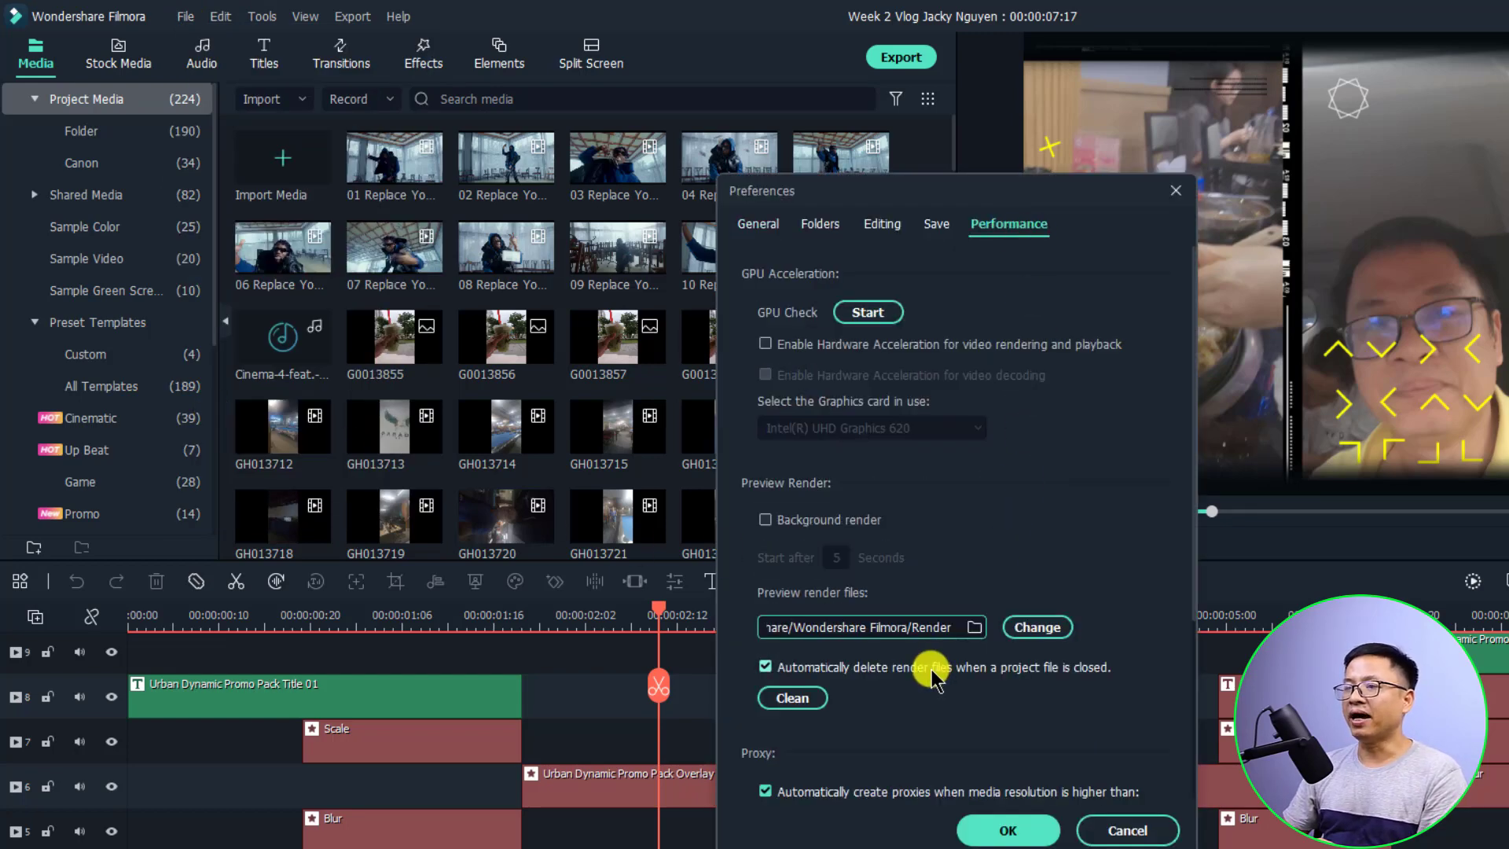
scroll(931, 675, down, 3)
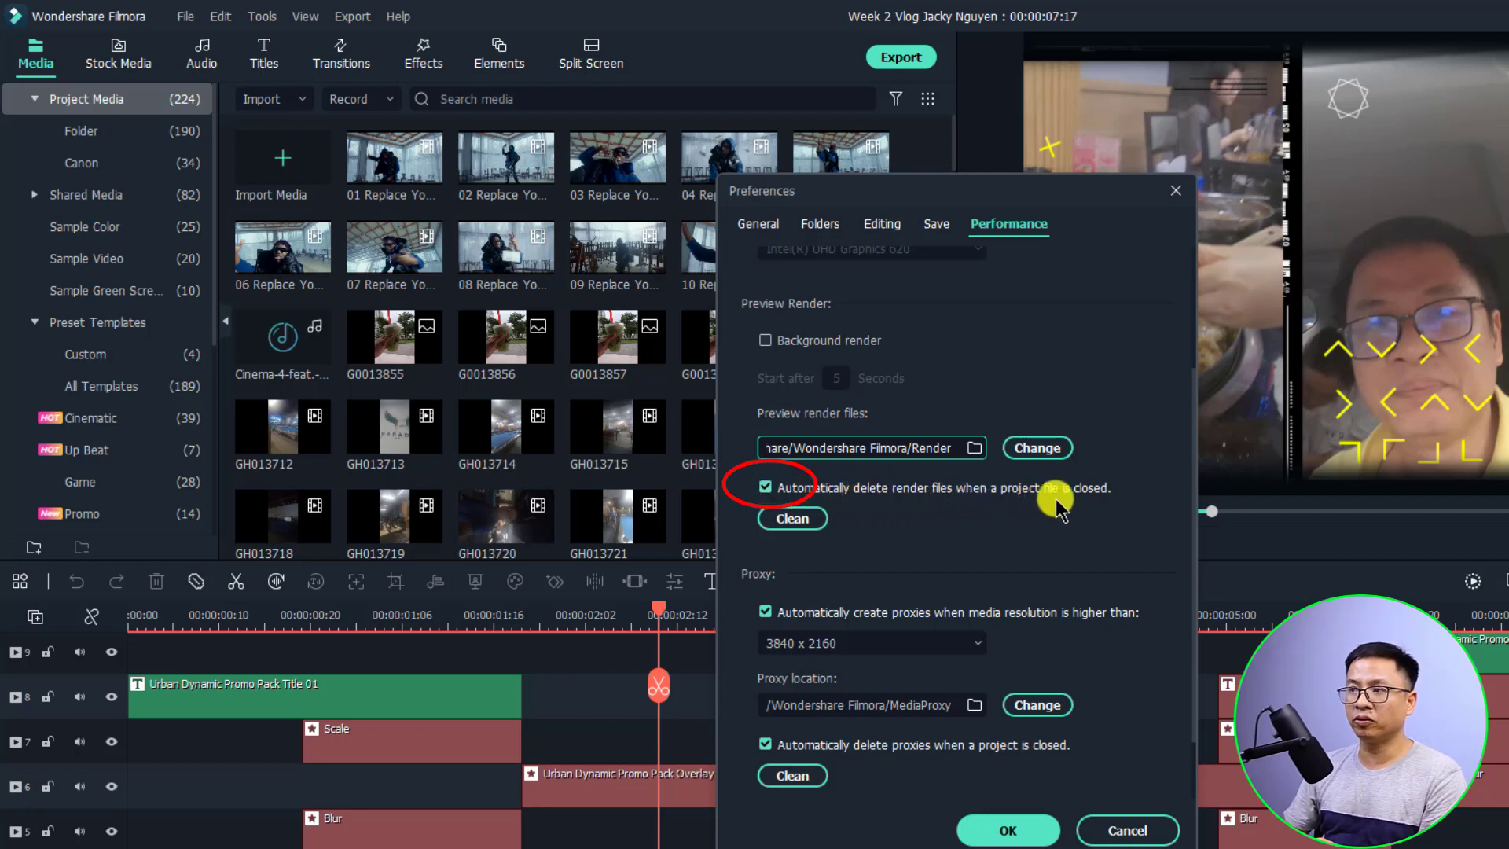
click(765, 489)
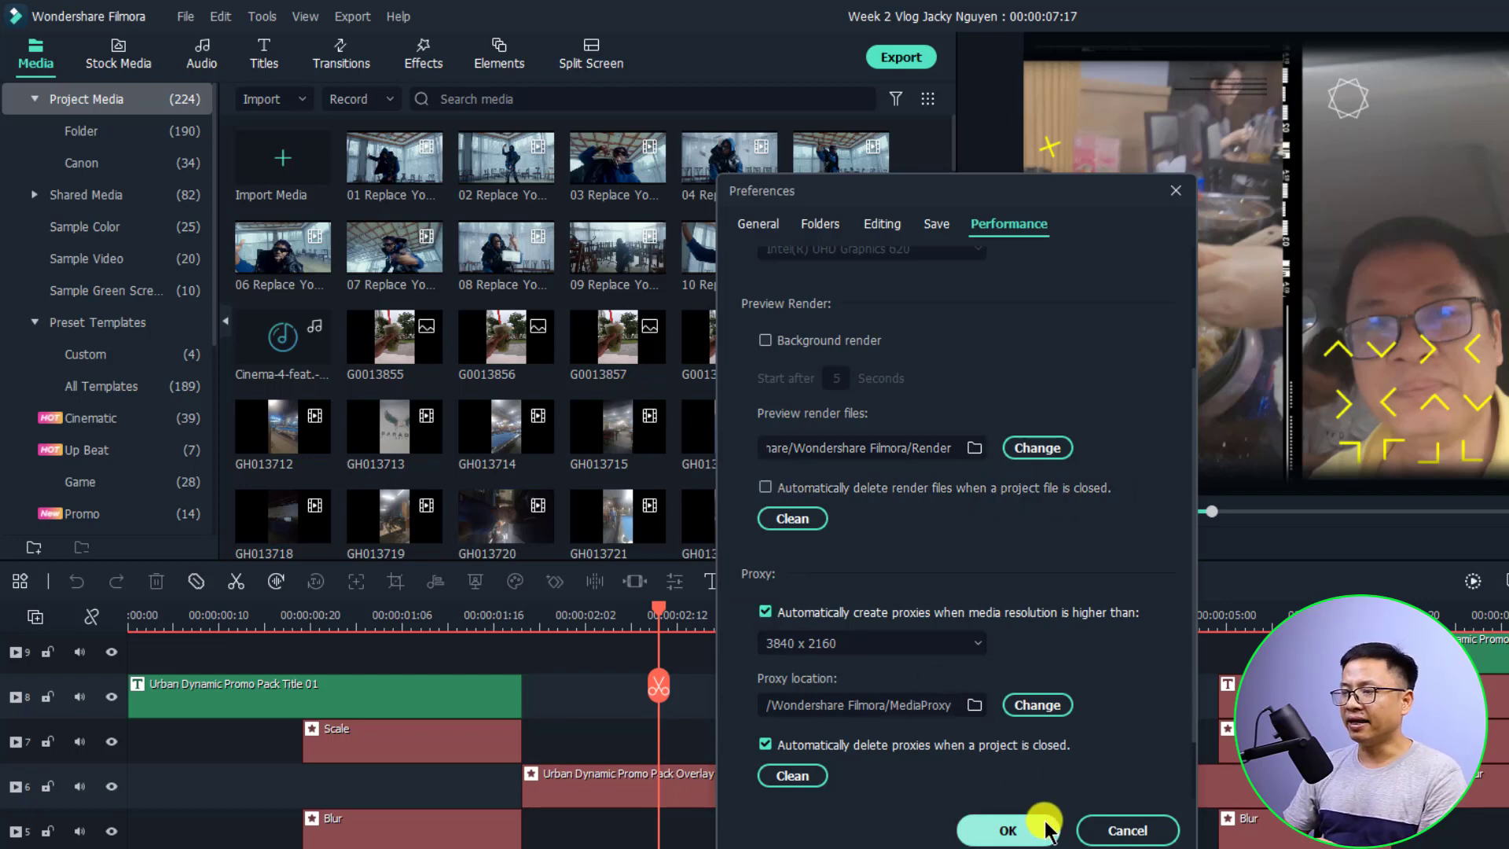
click(1022, 832)
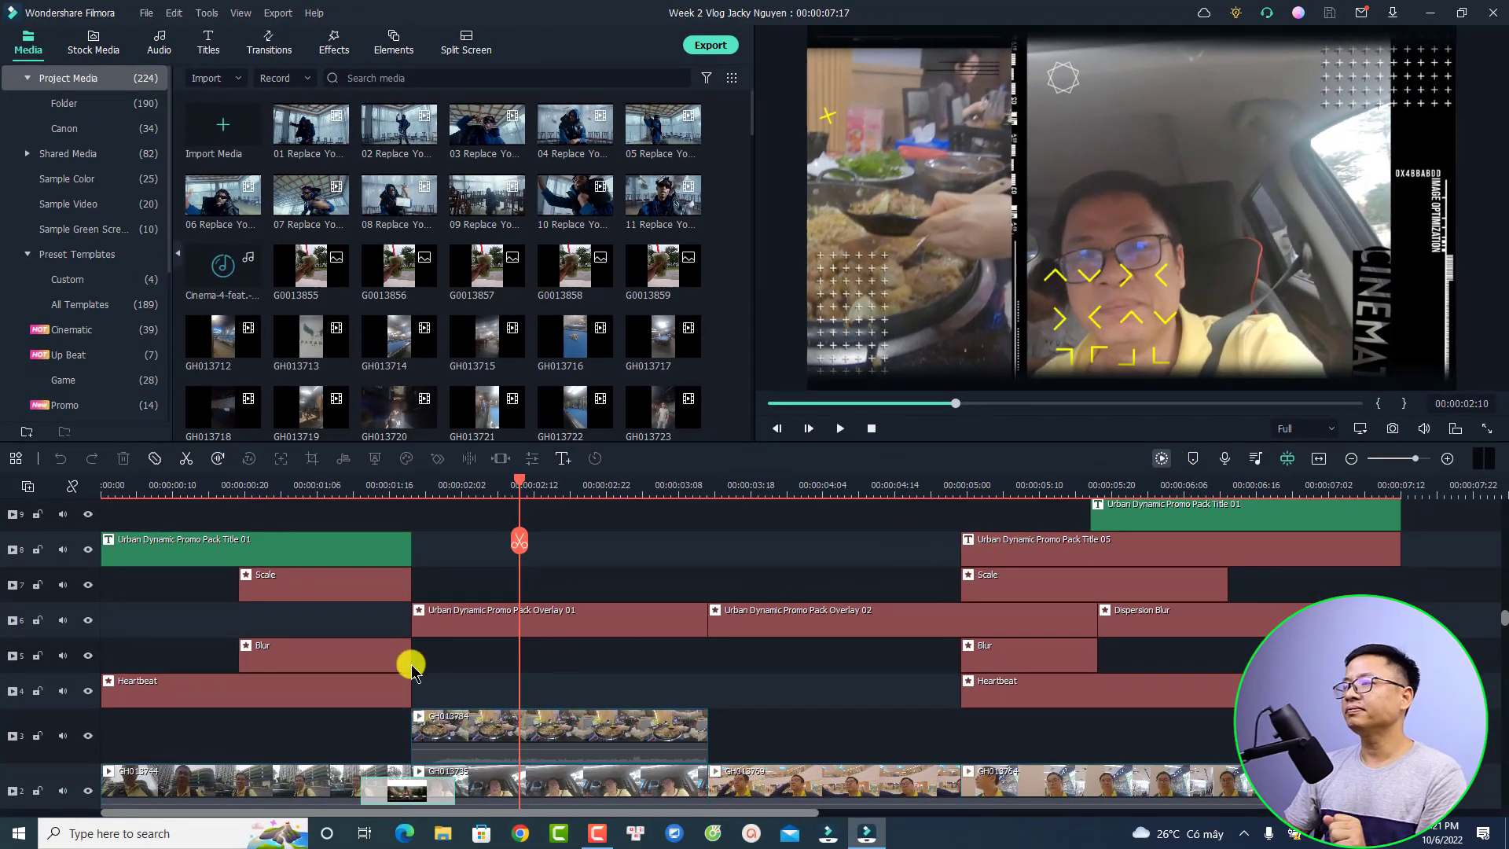
- Render the full timeline preview, play it from the start, stop it, and minimize Filmora
key(Return)
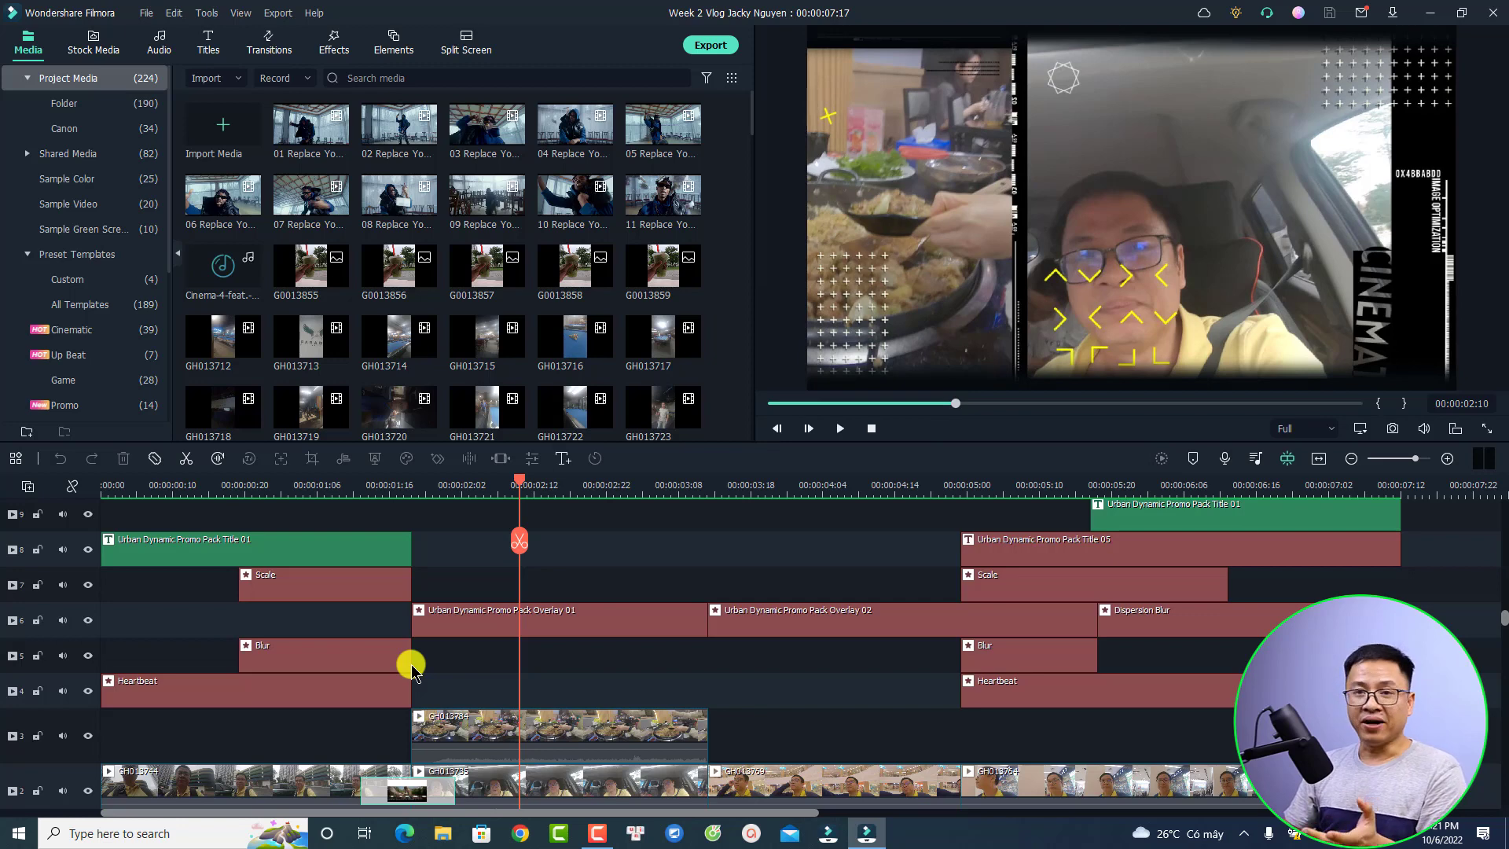
click(106, 489)
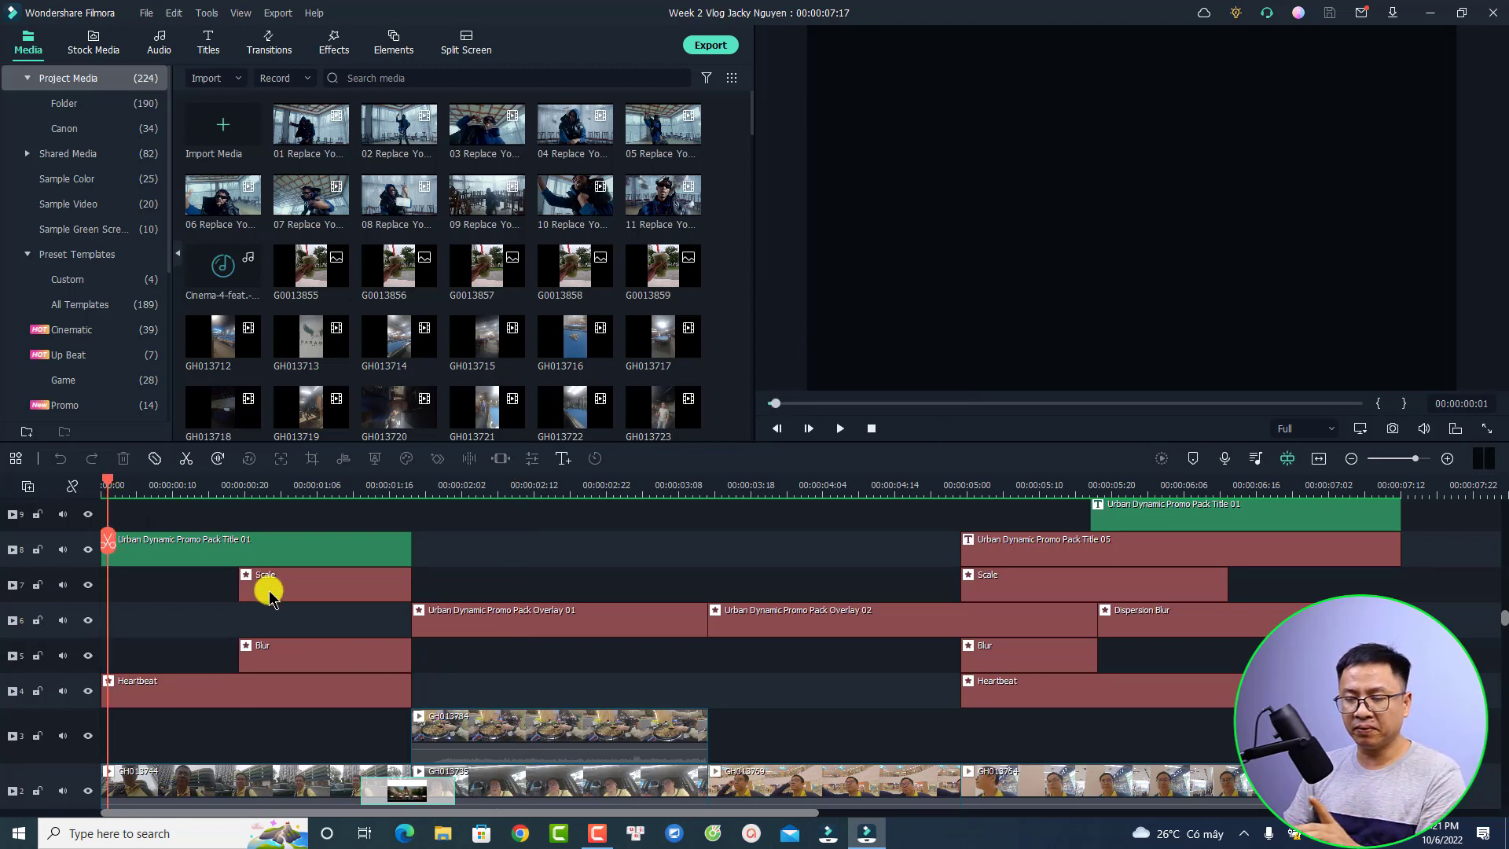
key(space)
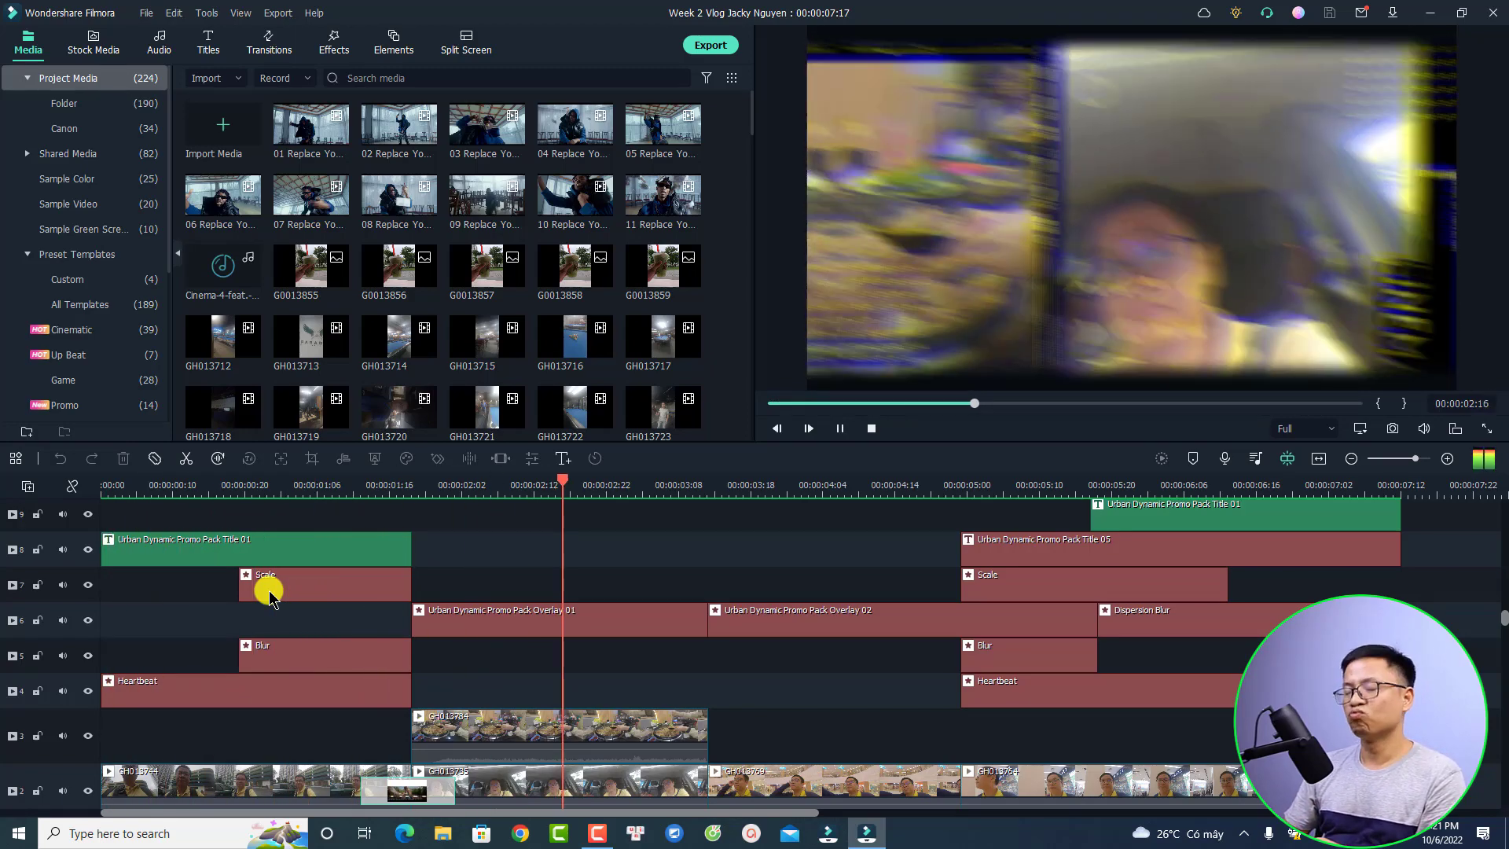
key(space)
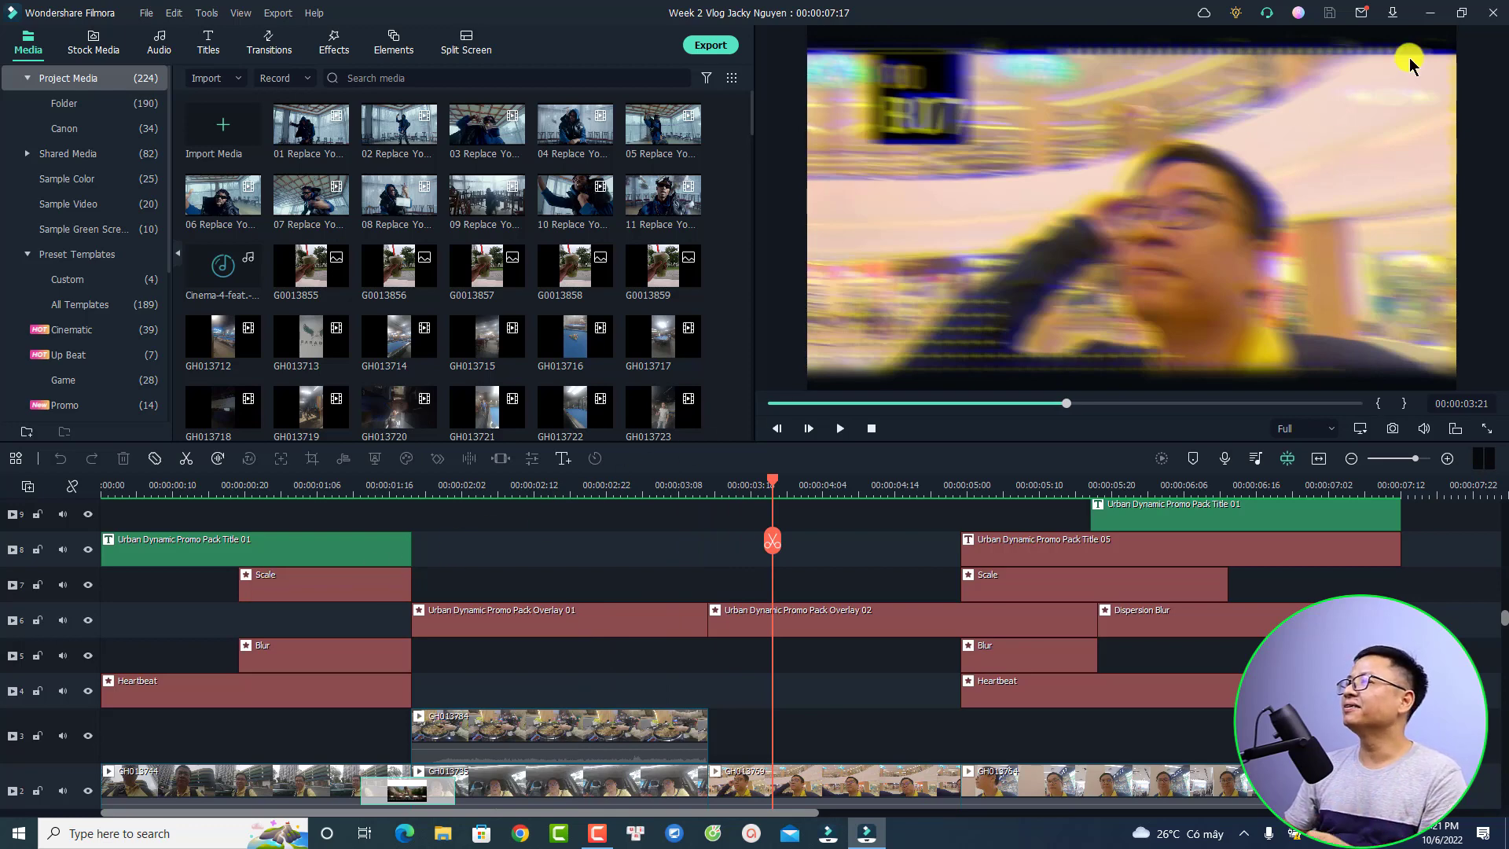
click(1431, 13)
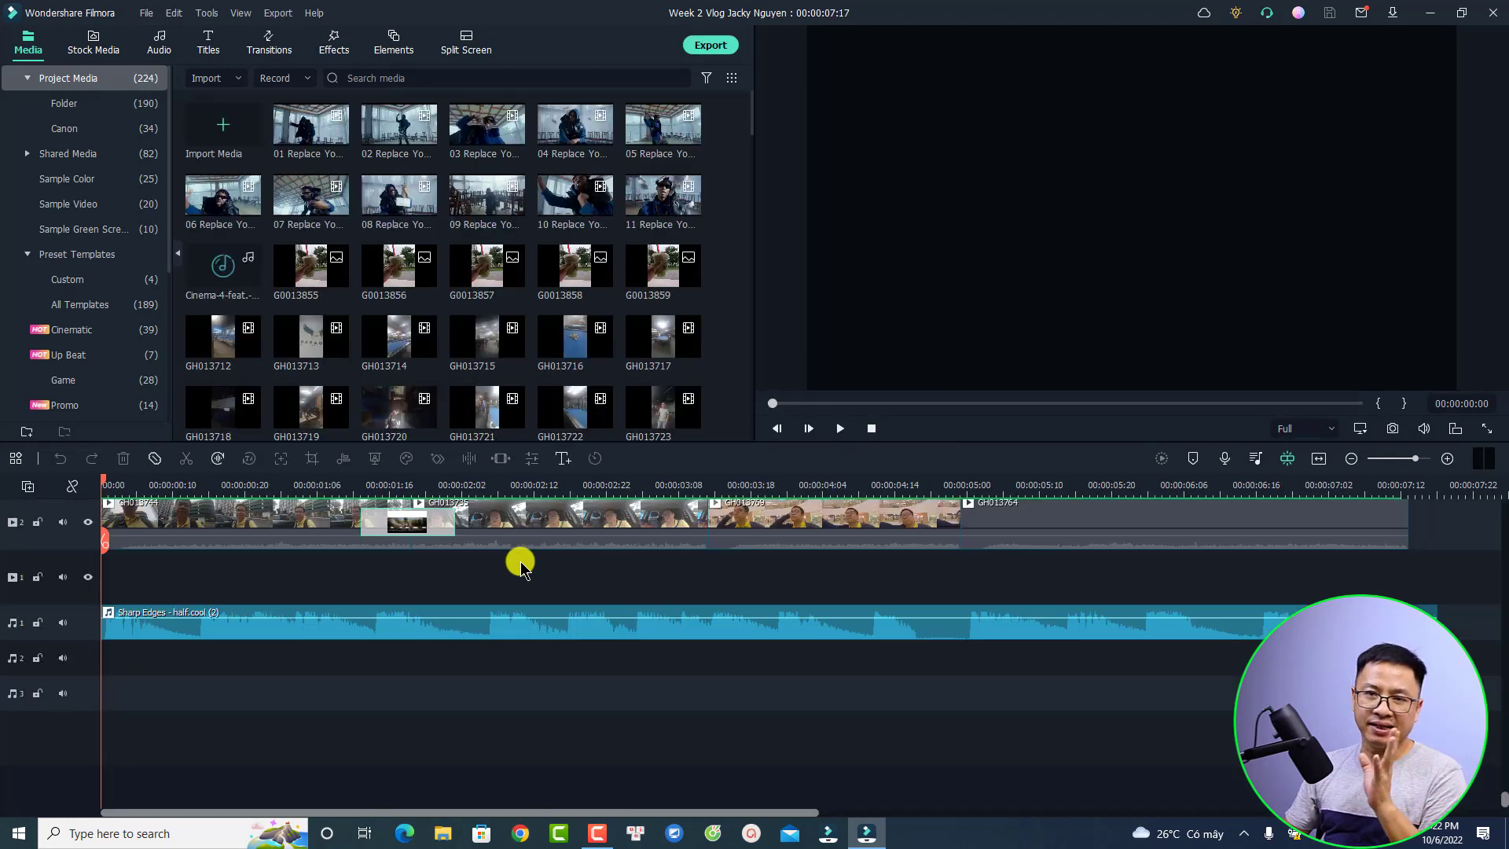
click(192, 495)
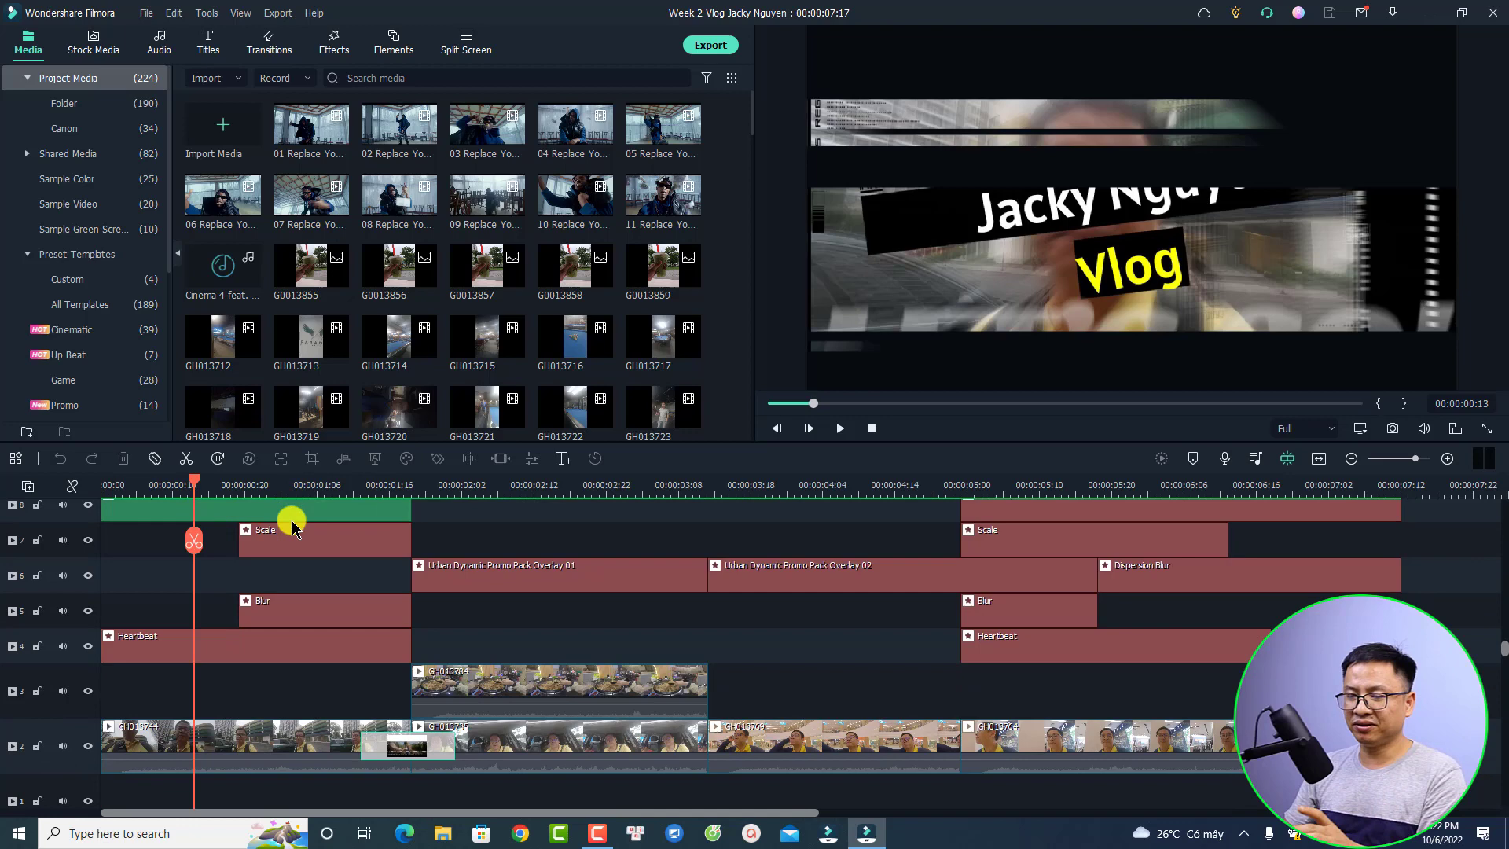
key(space)
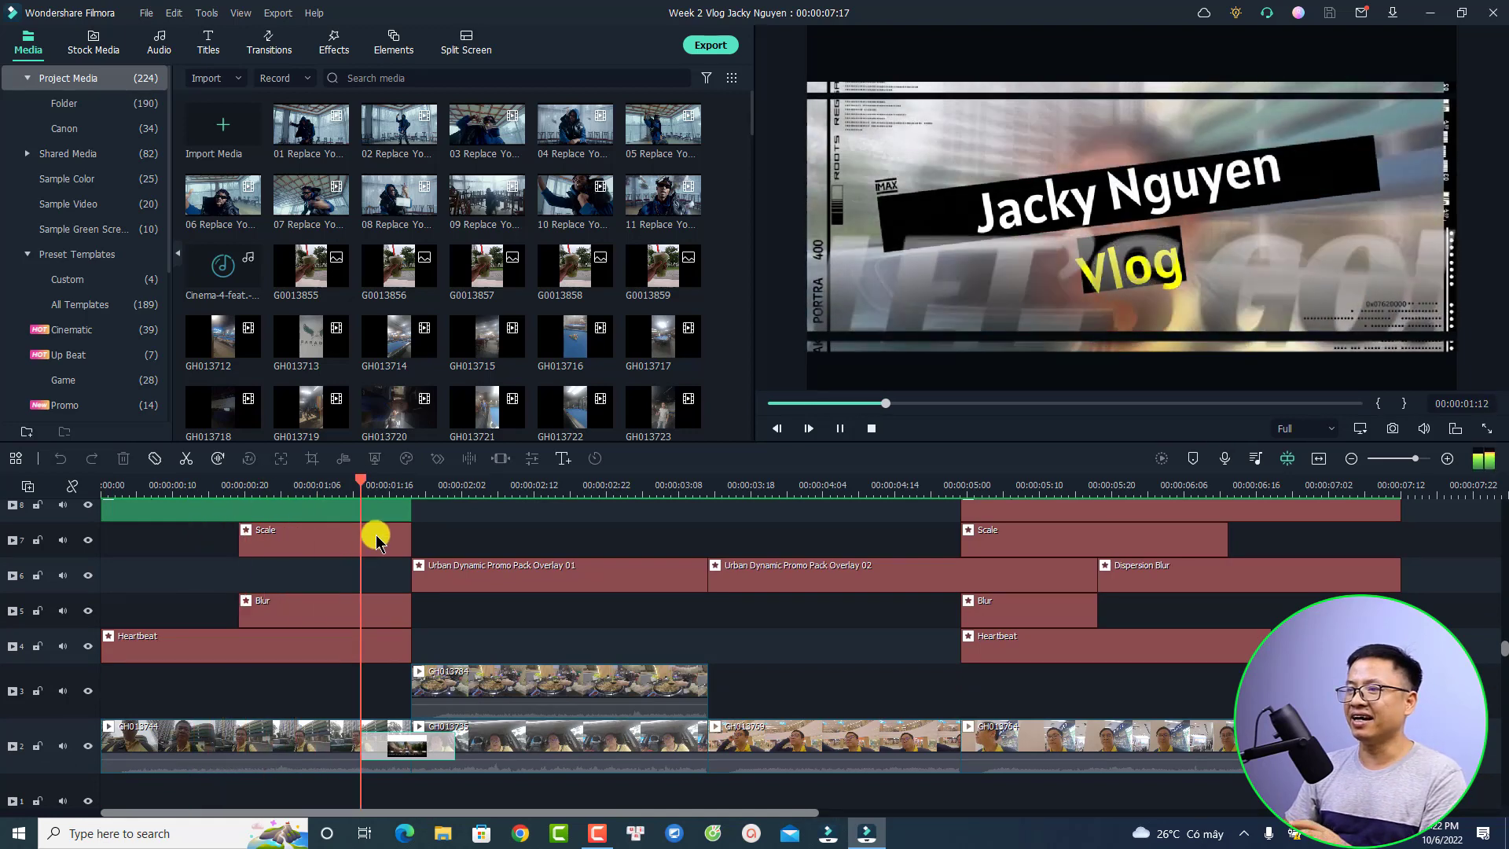
key(space)
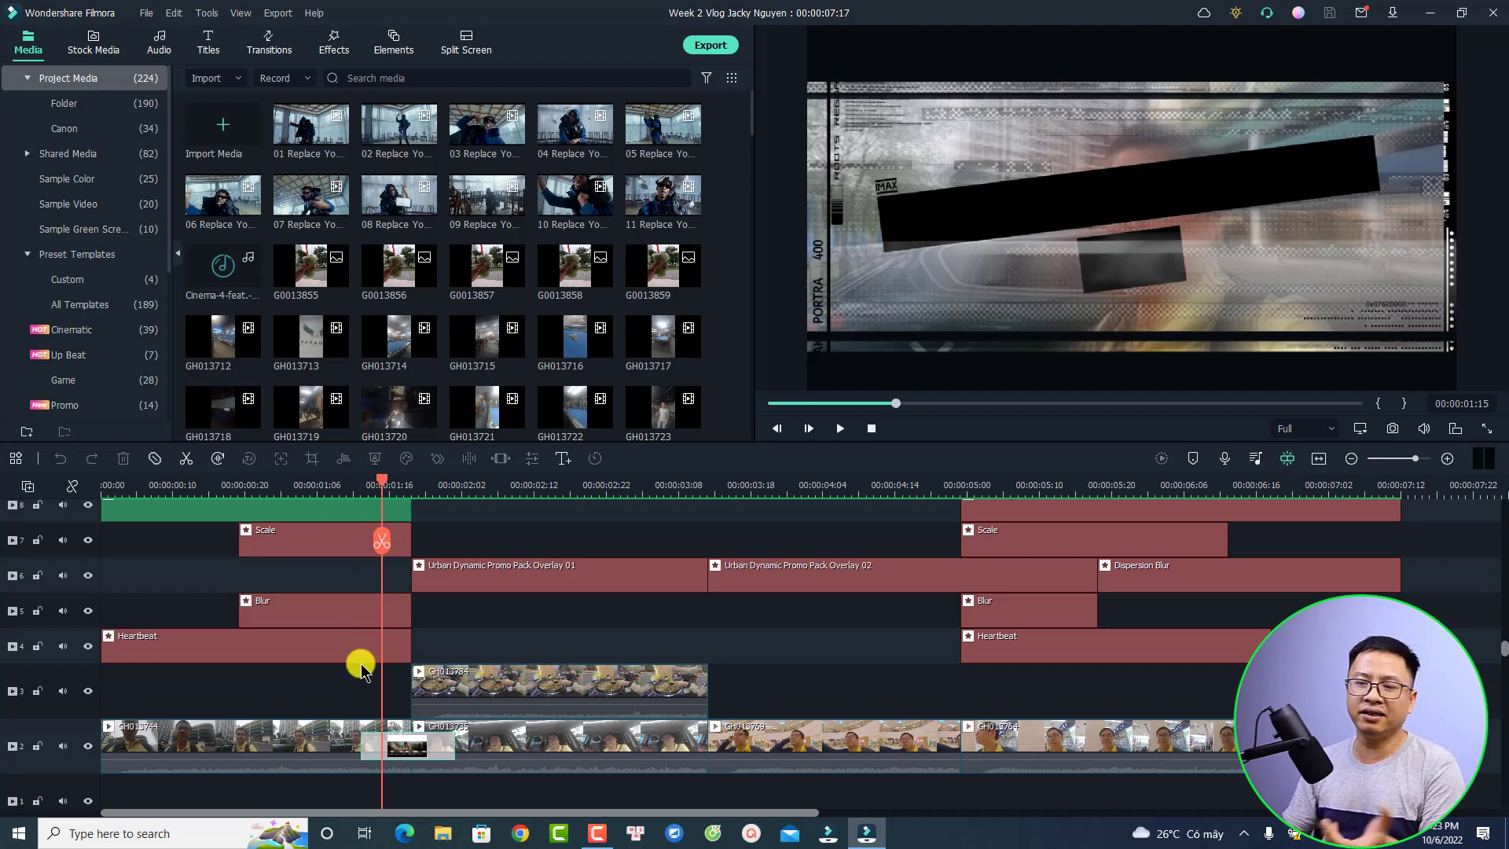
- Find the Wondershare folder via search and open Wondershare Filmora > Render > .Render
click(159, 838)
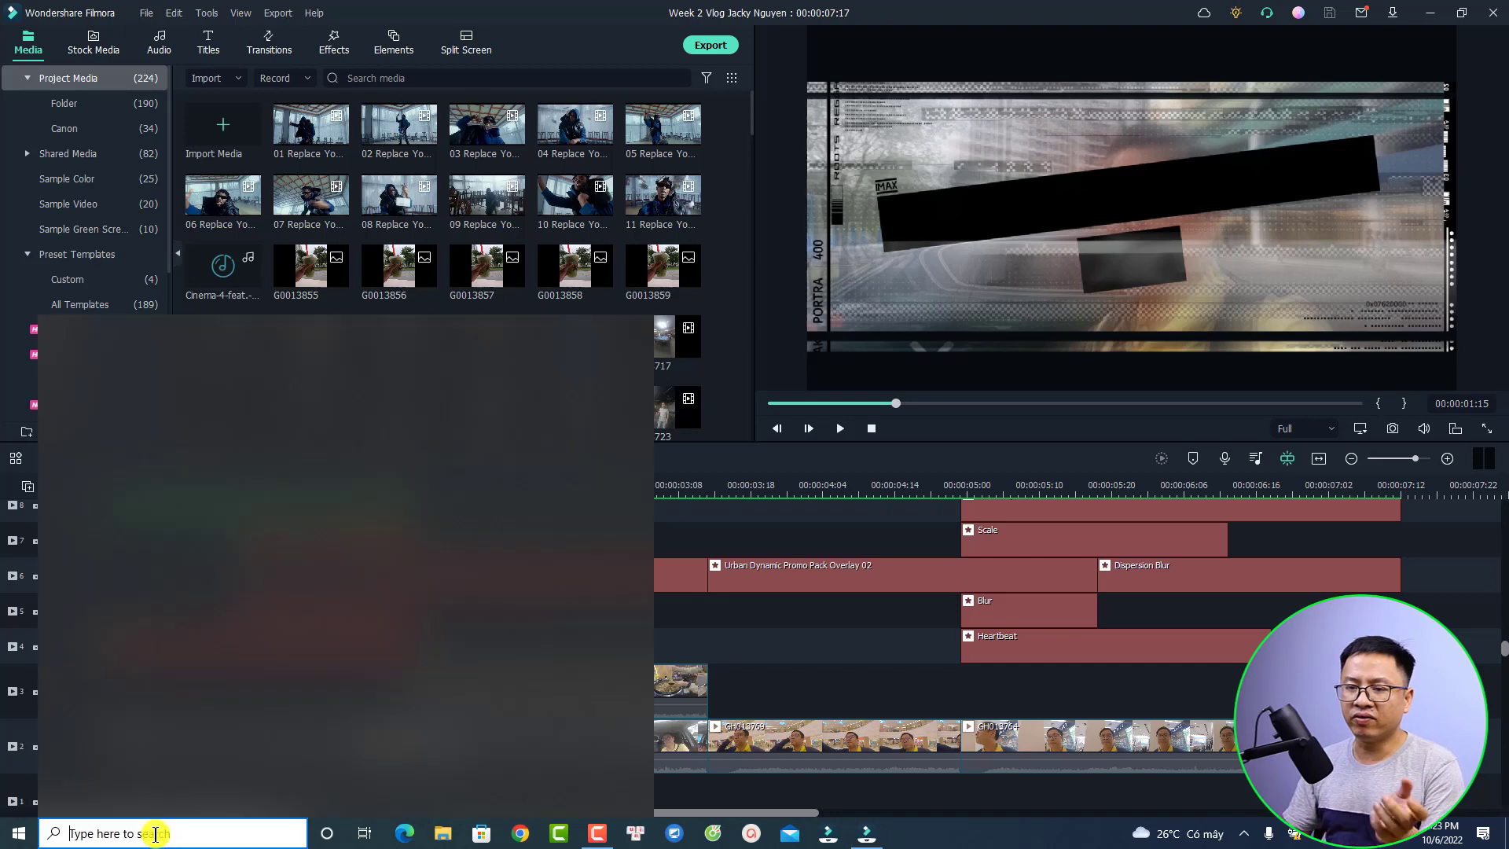
text(wondershare)
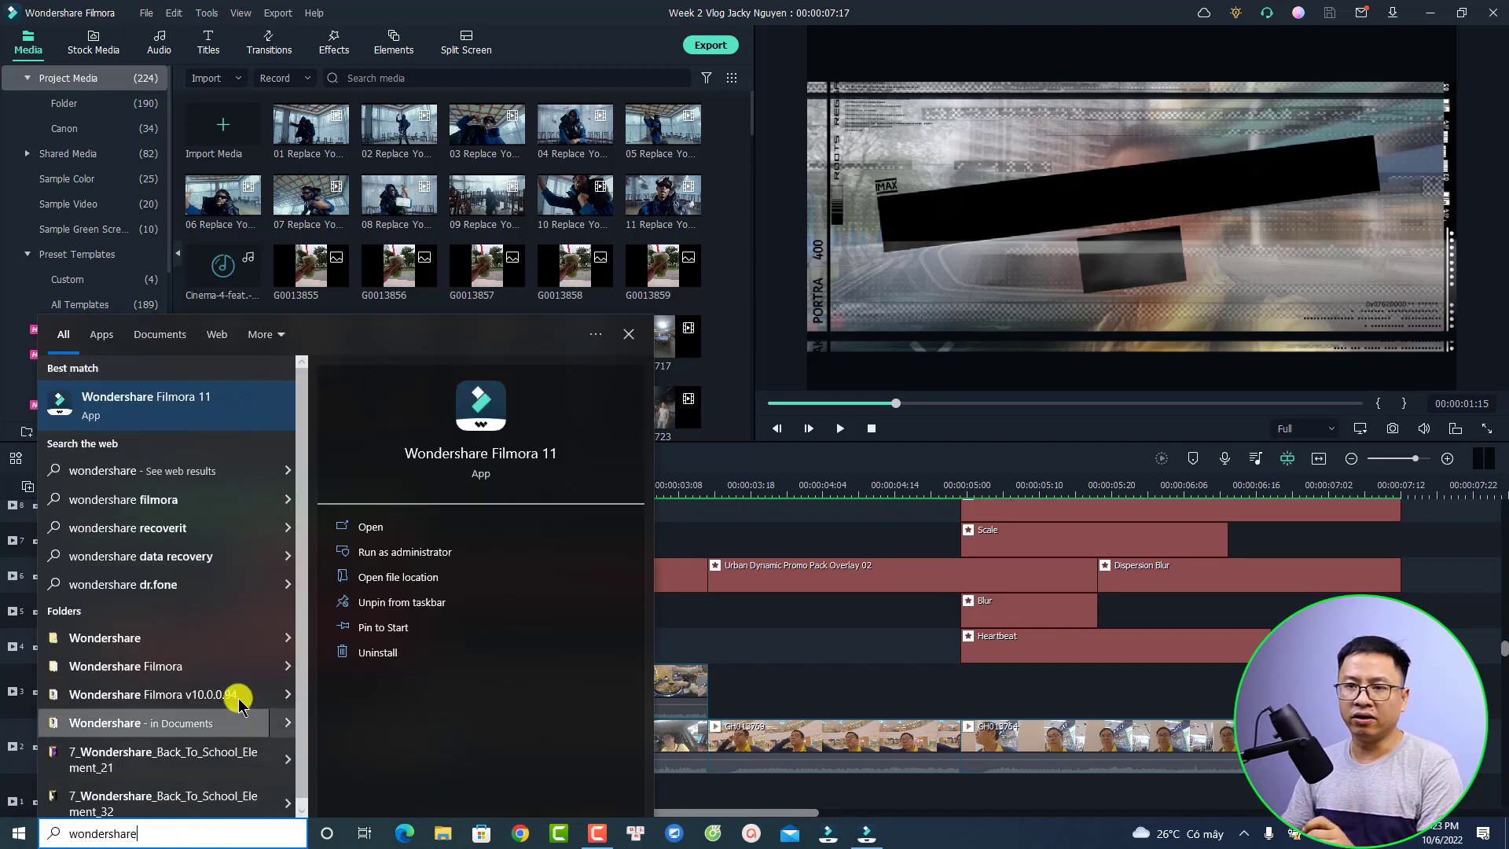
click(112, 652)
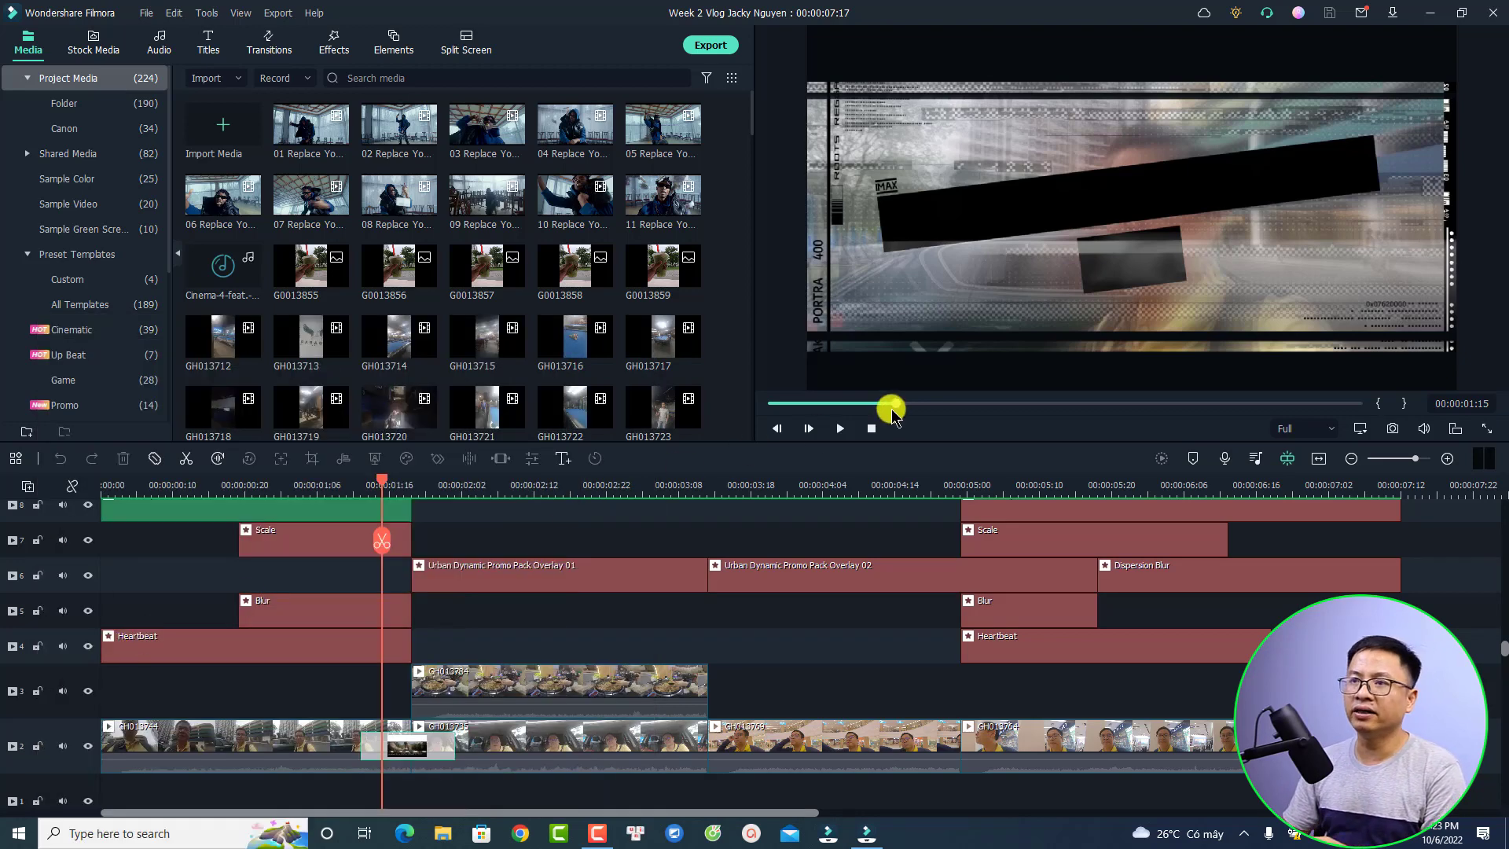
double_click(320, 210)
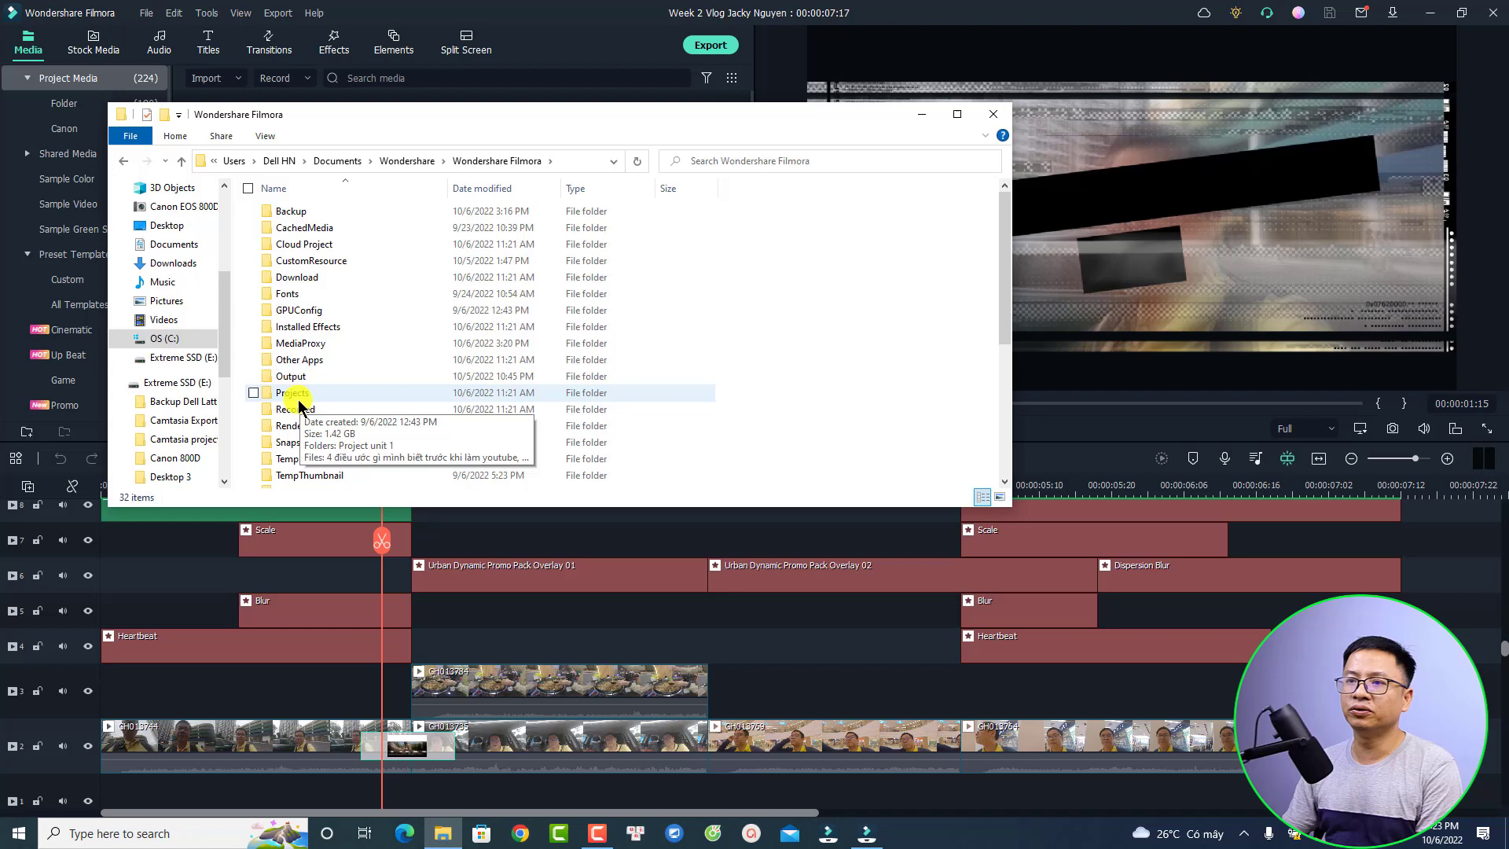
double_click(295, 430)
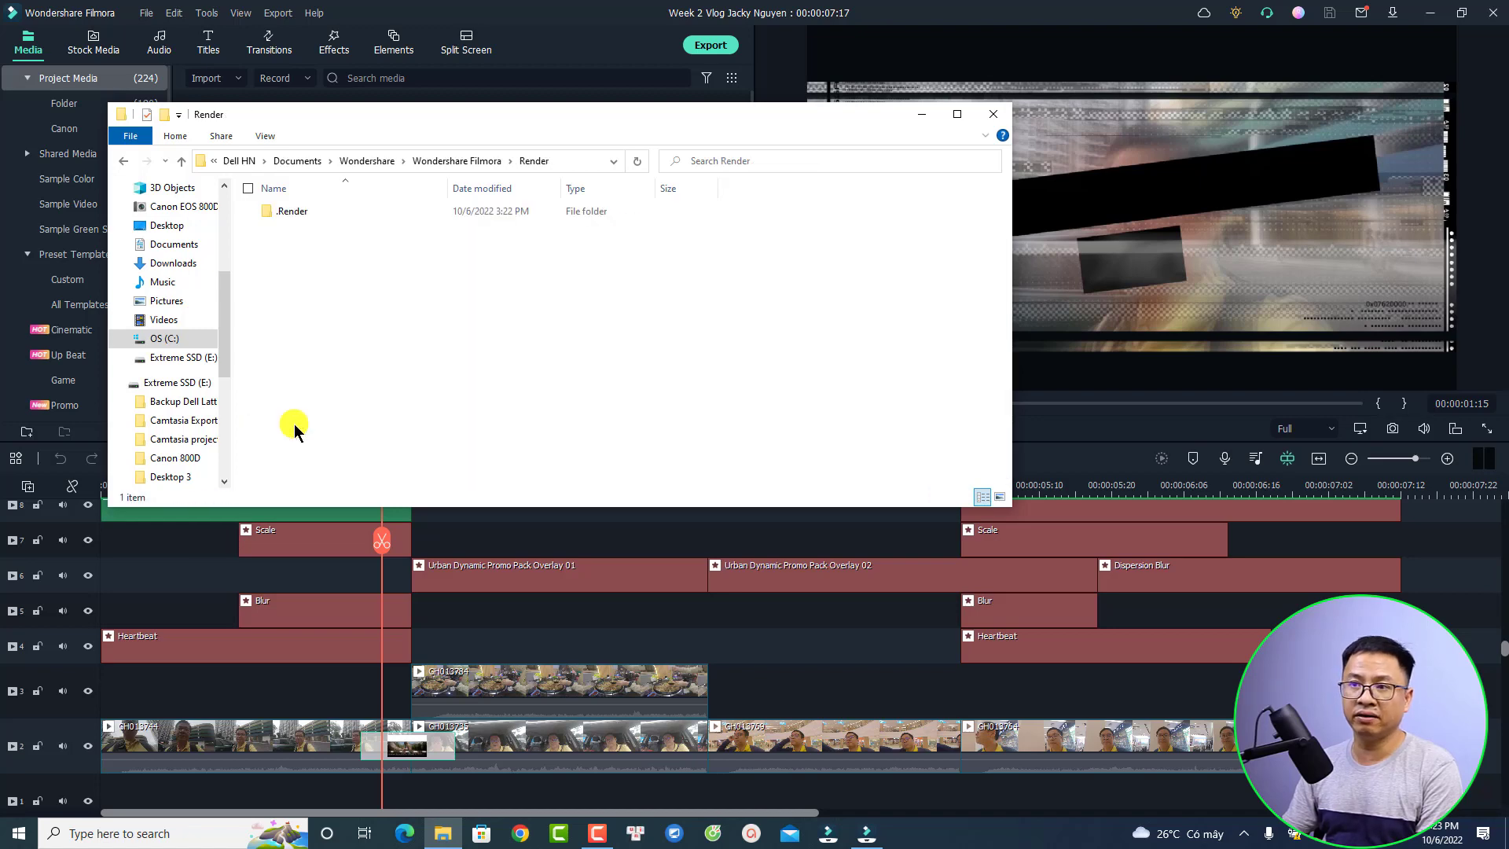
click(305, 214)
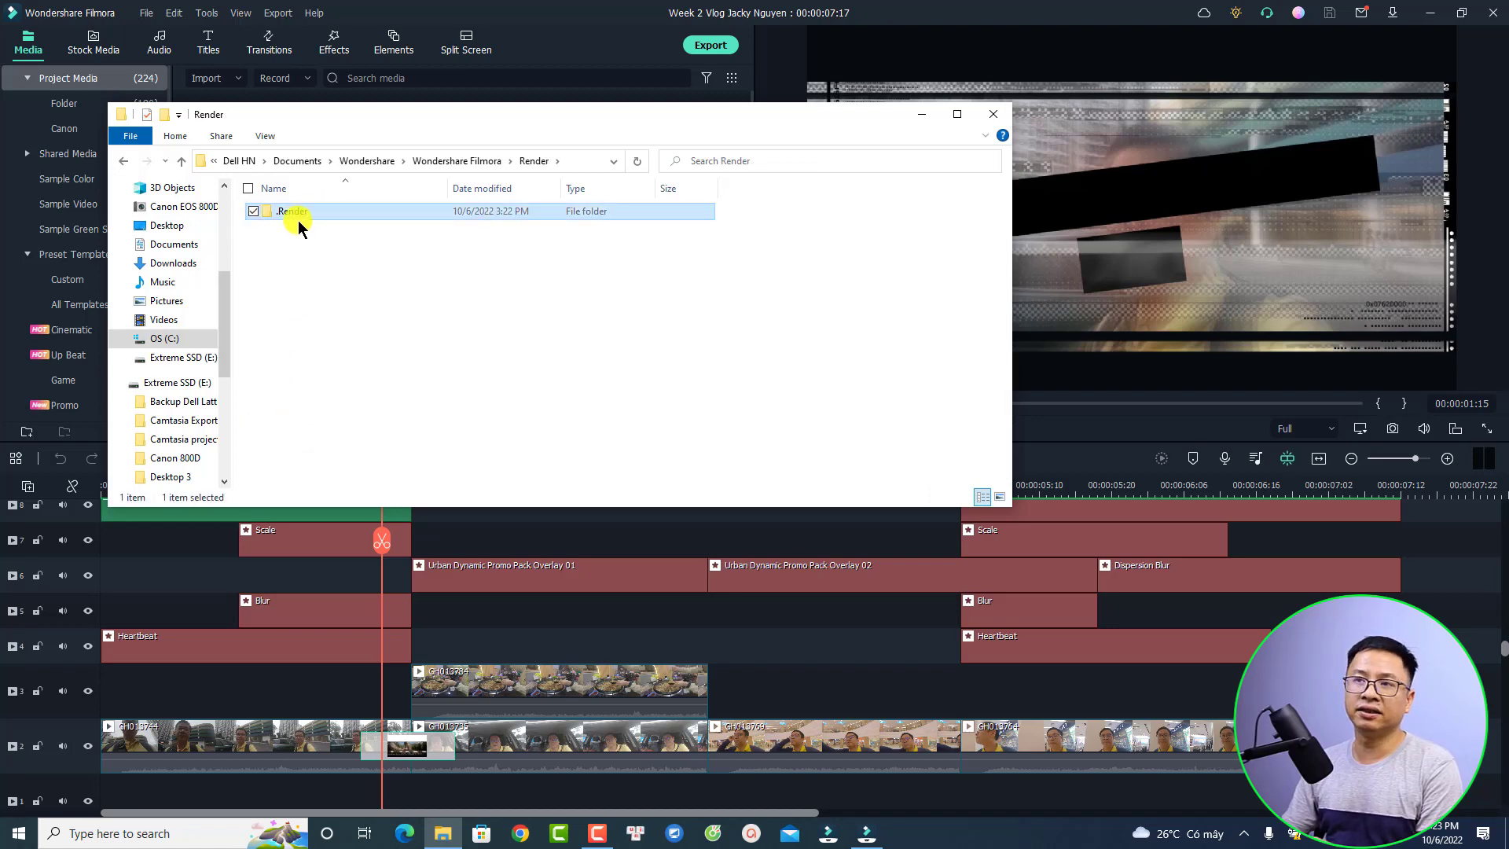
double_click(294, 214)
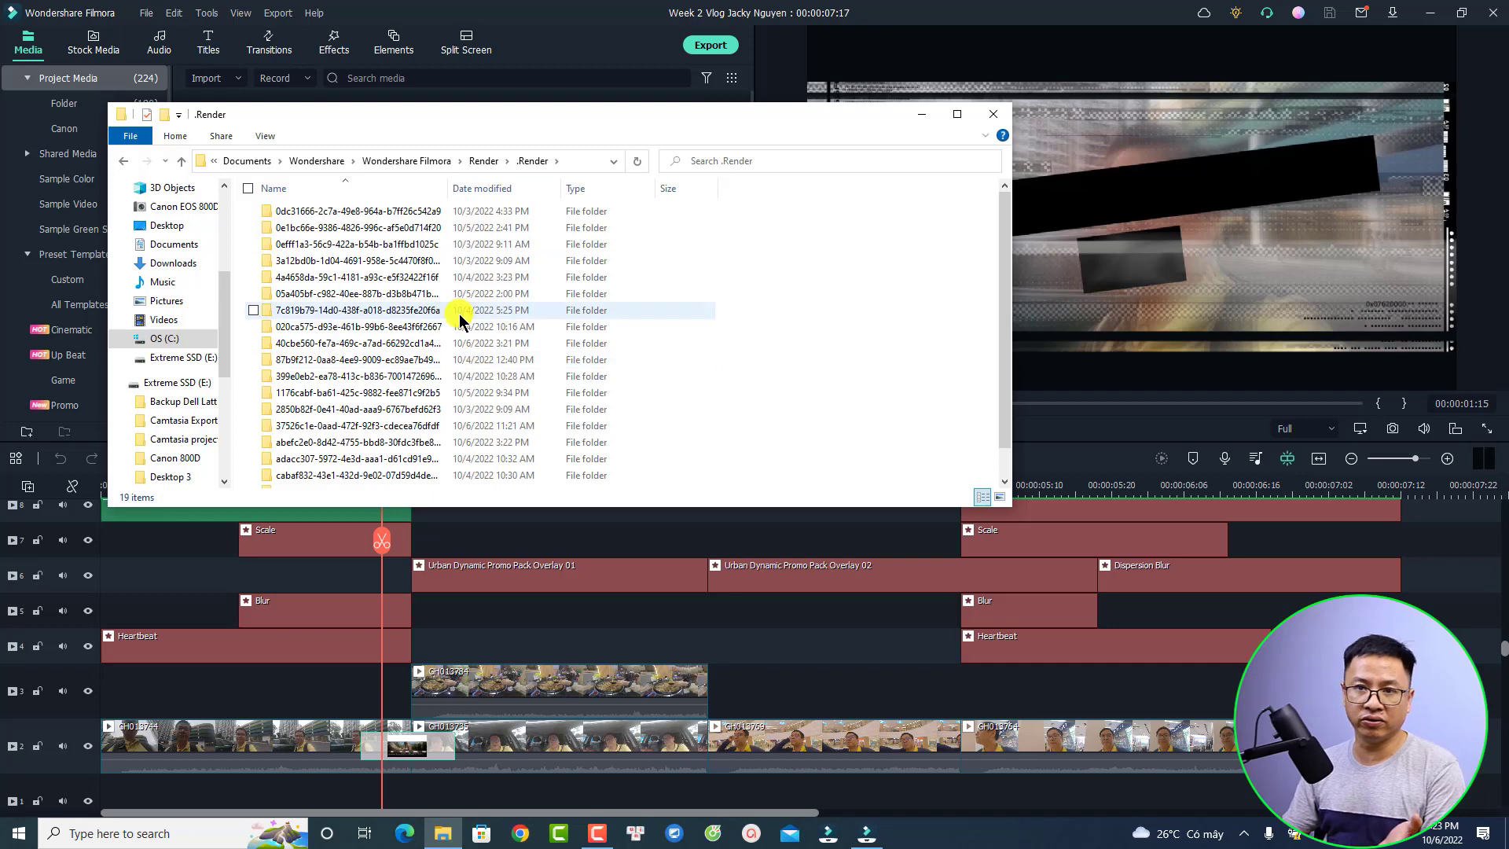